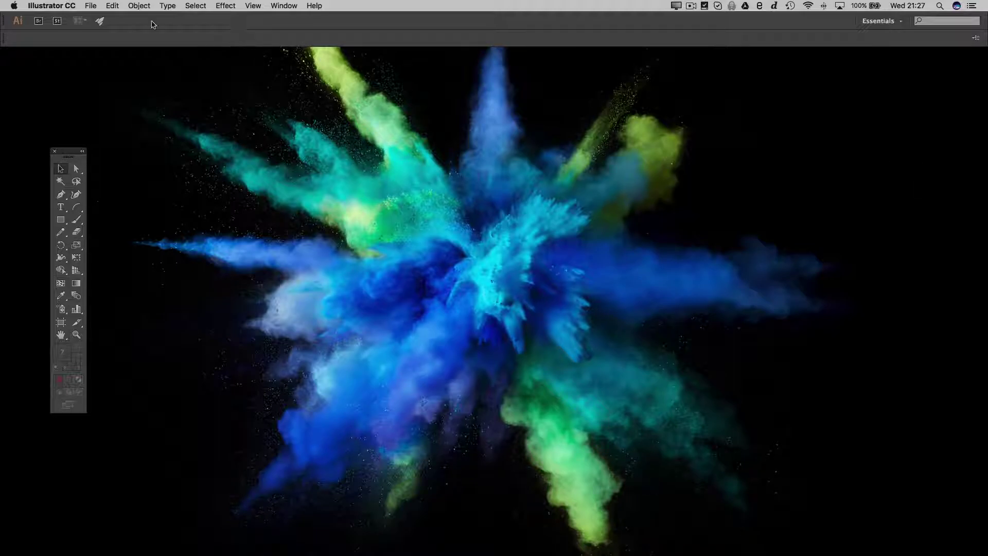
Create a new Print-profile document 600 mm wide by 400 mm high
{"action": "left_click", "coordinate": [91, 6]}
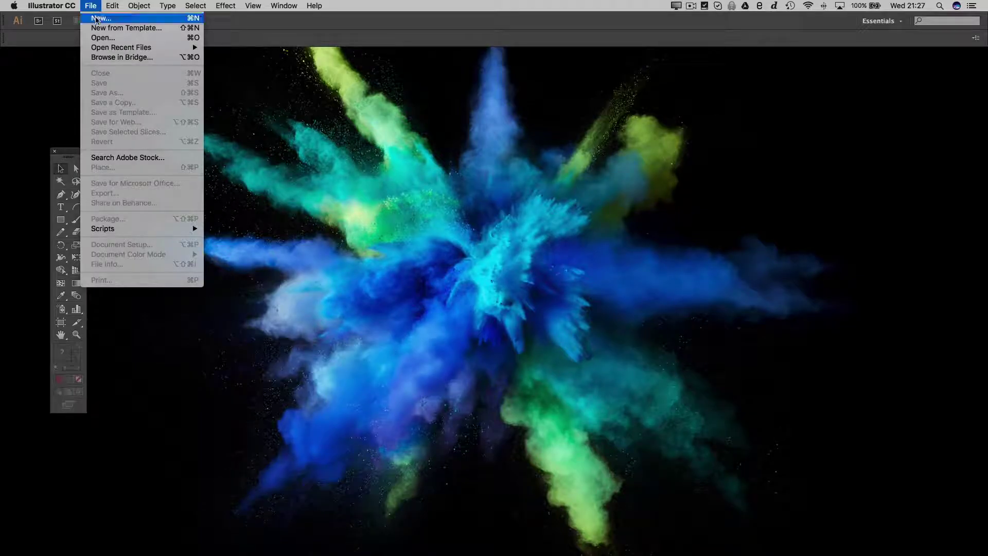
{"action": "left_click", "coordinate": [95, 21]}
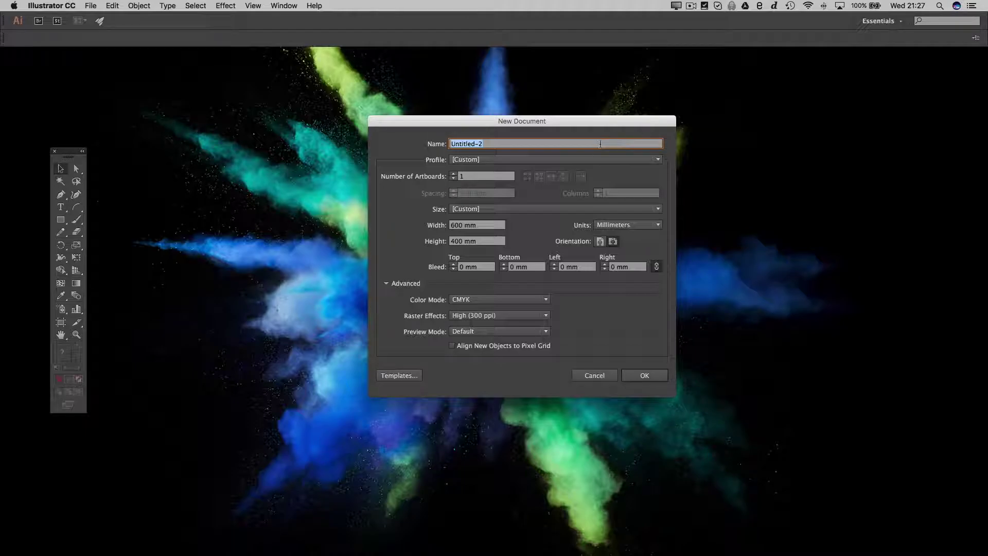
{"action": "left_click", "coordinate": [563, 162]}
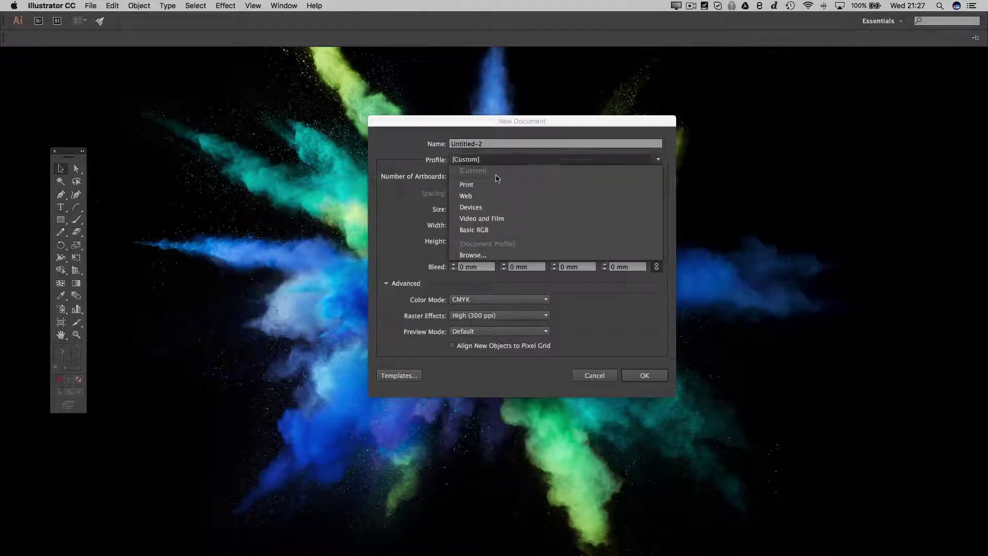
{"action": "left_click", "coordinate": [489, 187]}
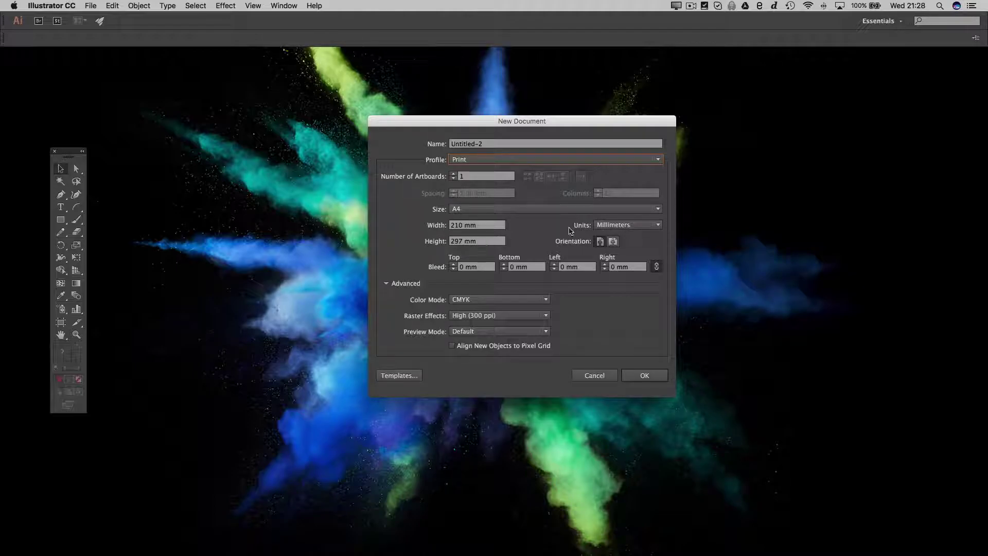
{"action": "left_click", "coordinate": [487, 226]}
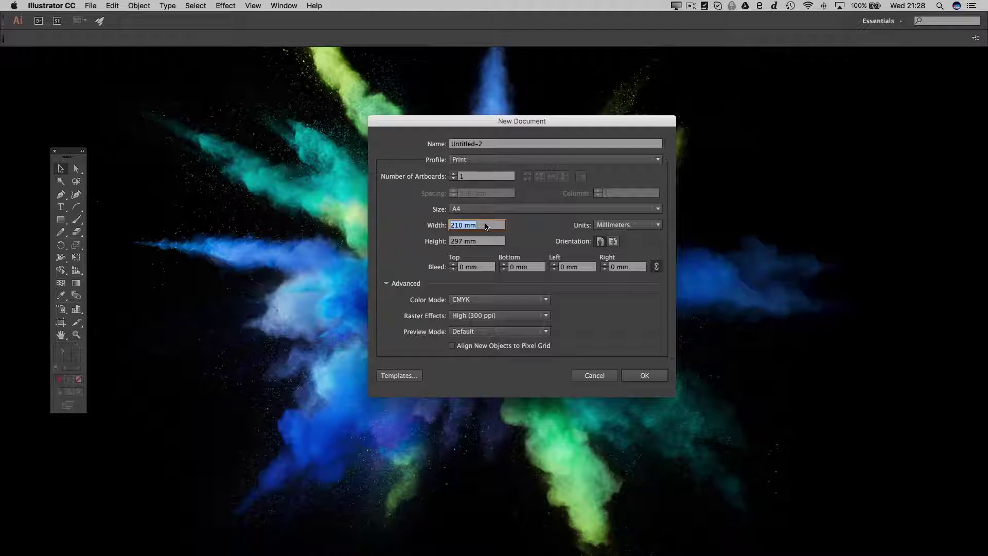
{"action": "type", "text": "600"}
{"action": "key", "text": "Tab"}
{"action": "type", "text": "400"}
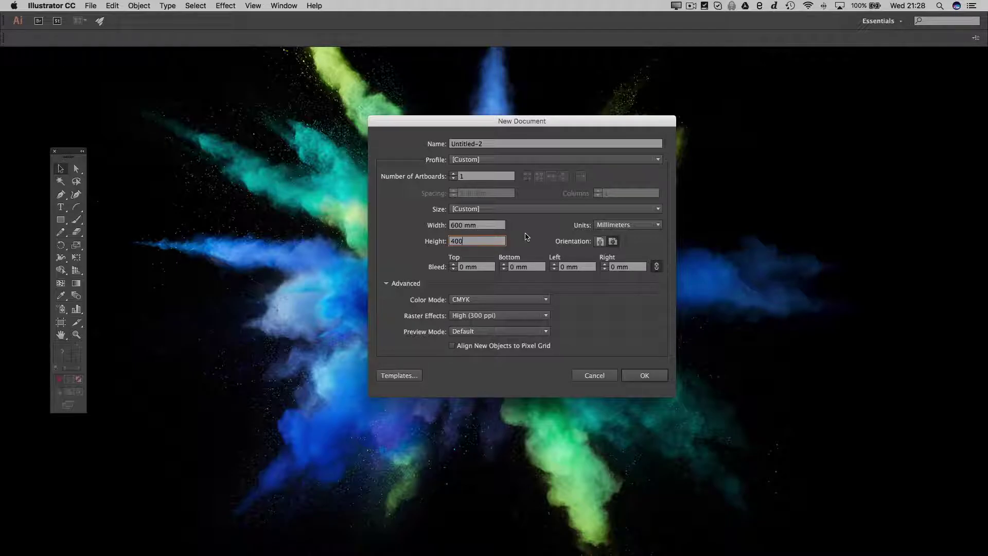
{"action": "left_click", "coordinate": [501, 227]}
{"action": "left_click", "coordinate": [641, 379]}
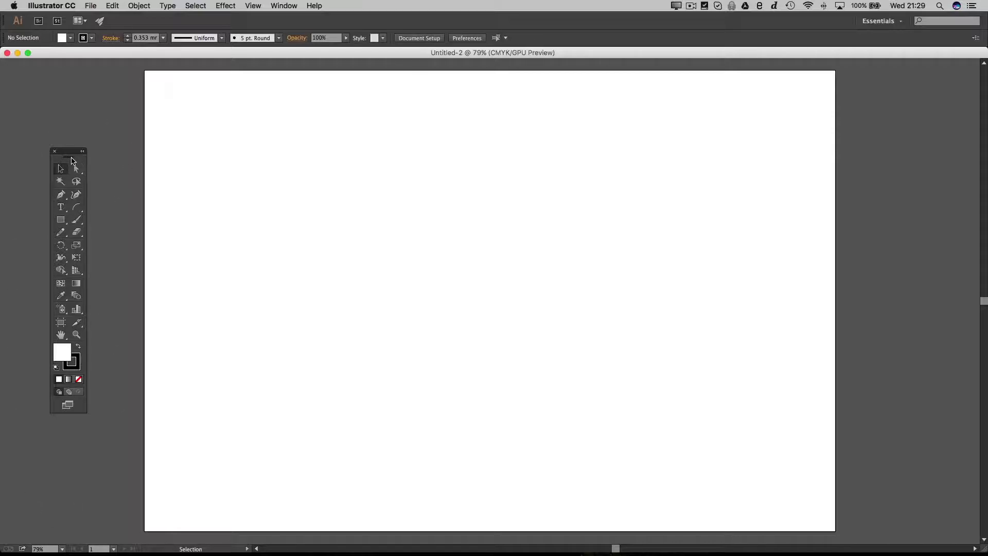
Move the toolbox over the artboard and reset the Tools panel to Default
{"action": "left_click_drag", "start_coordinate": [72, 158], "coordinate": [281, 168]}
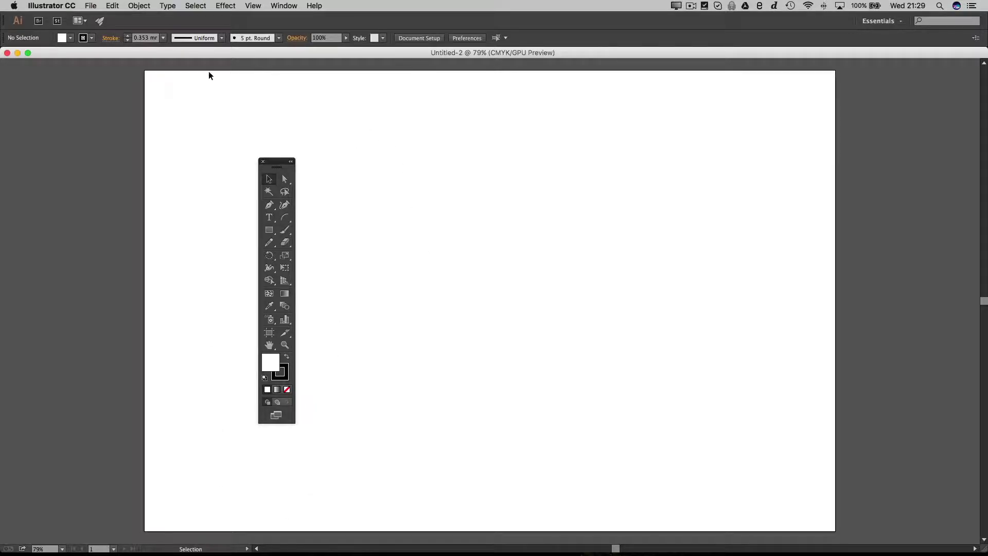
{"action": "left_click", "coordinate": [286, 6]}
{"action": "mouse_move", "coordinate": [312, 101]}
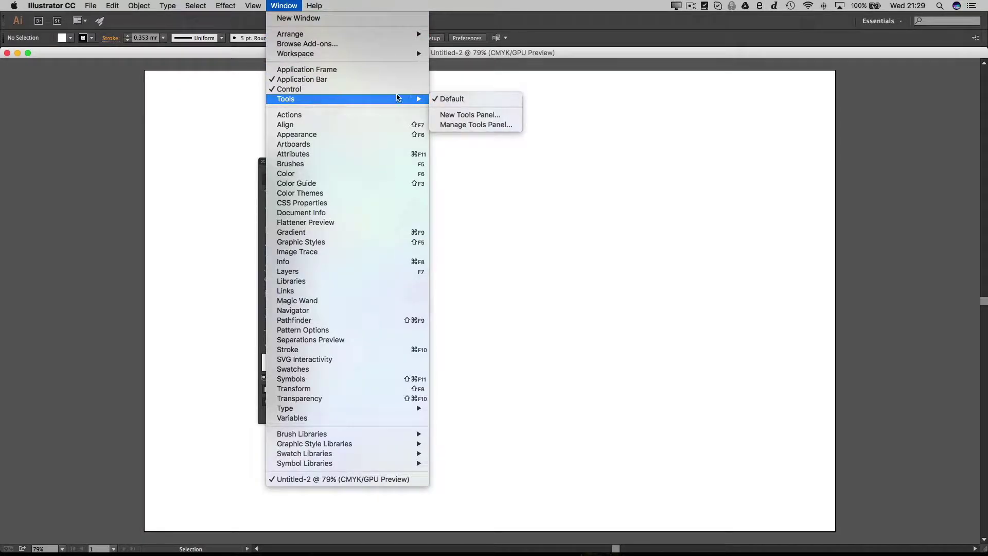
{"action": "left_click", "coordinate": [443, 100]}
{"action": "left_click", "coordinate": [292, 7]}
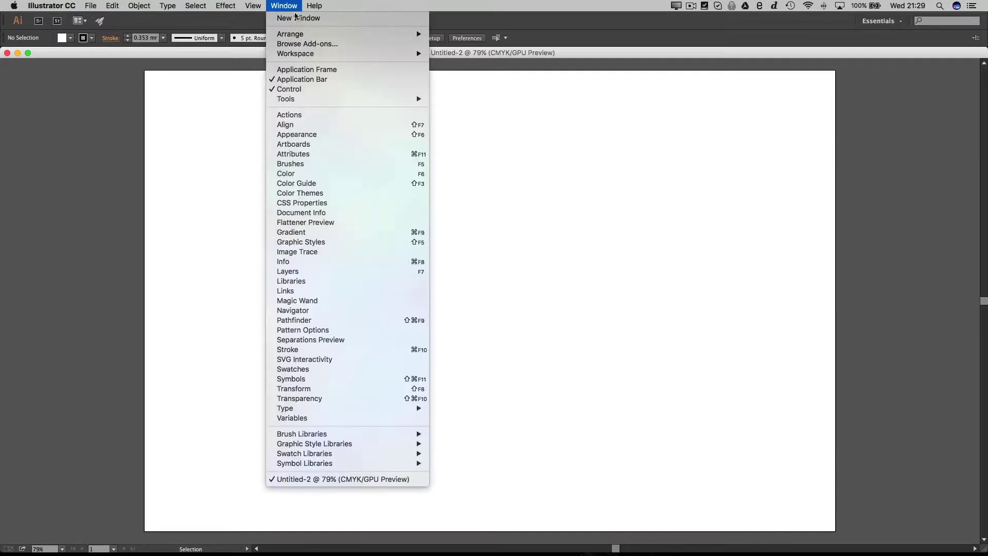
{"action": "mouse_move", "coordinate": [327, 101]}
{"action": "left_click", "coordinate": [456, 102]}
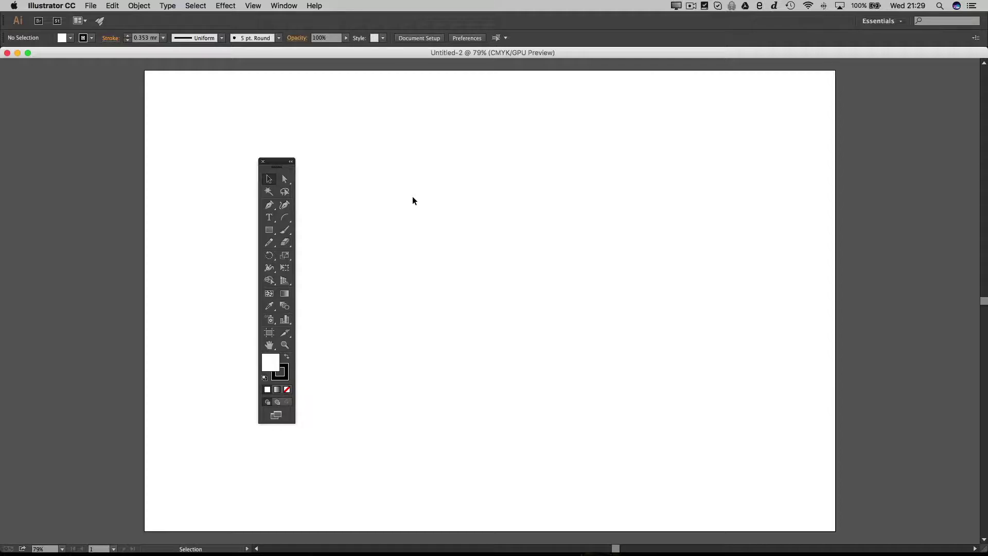
Draw a rectangle right of the artboard centre and give it a 2 mm stroke
{"action": "left_click", "coordinate": [268, 229]}
{"action": "left_click_drag", "start_coordinate": [471, 250], "coordinate": [670, 368]}
{"action": "left_click", "coordinate": [268, 179]}
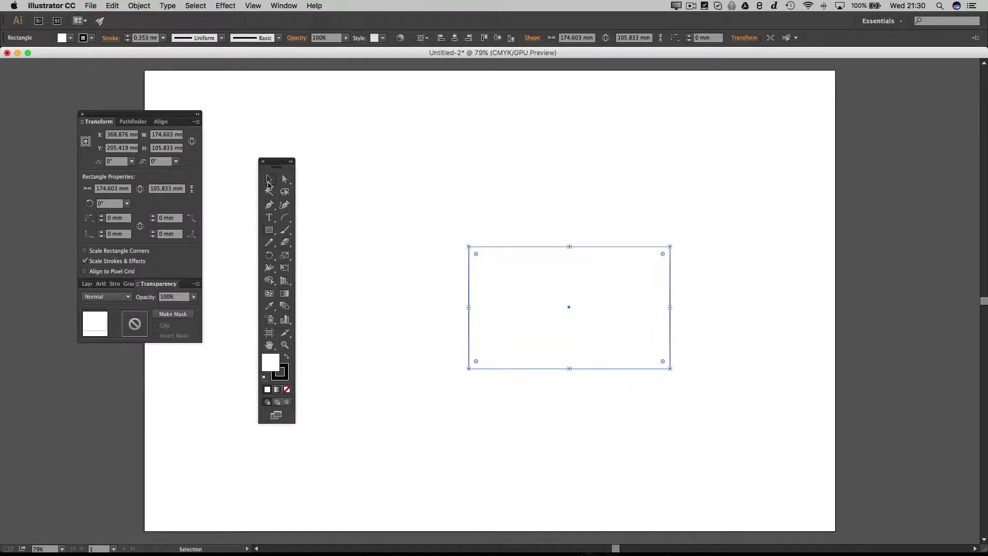
{"action": "left_click", "coordinate": [127, 35]}
{"action": "left_click", "coordinate": [127, 35]}
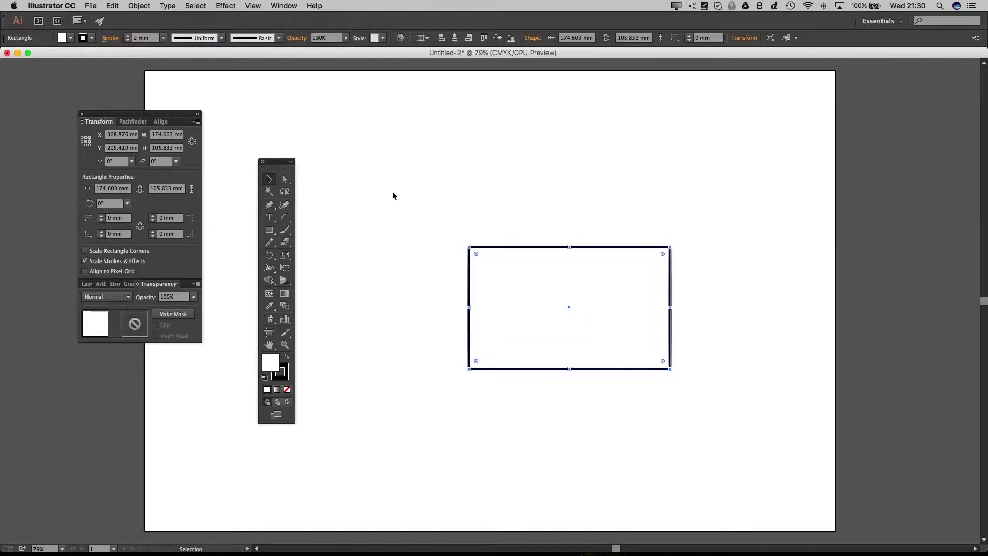
Reposition the rectangle and resize it to about 65 × 61 mm
{"action": "left_click_drag", "start_coordinate": [490, 246], "coordinate": [475, 226]}
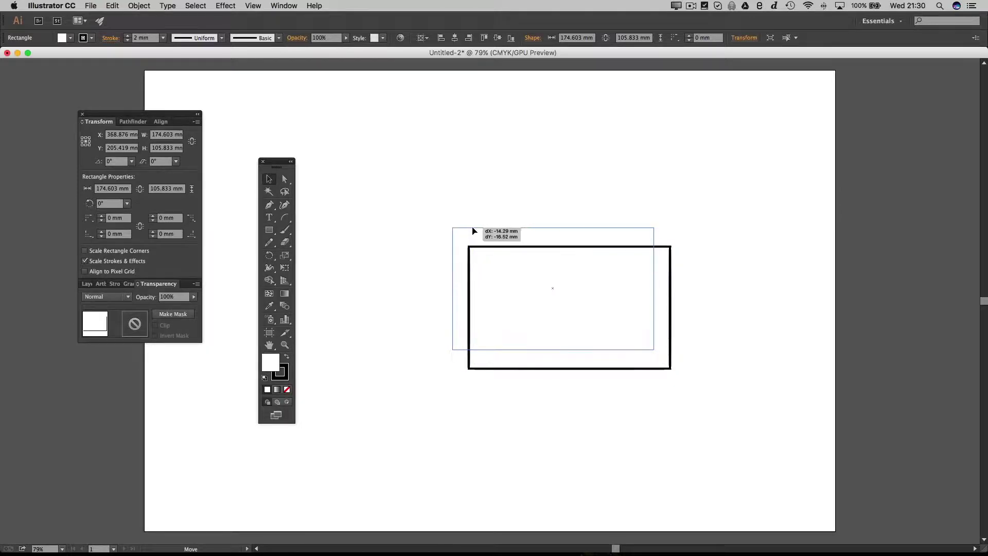
{"action": "left_click", "coordinate": [401, 191]}
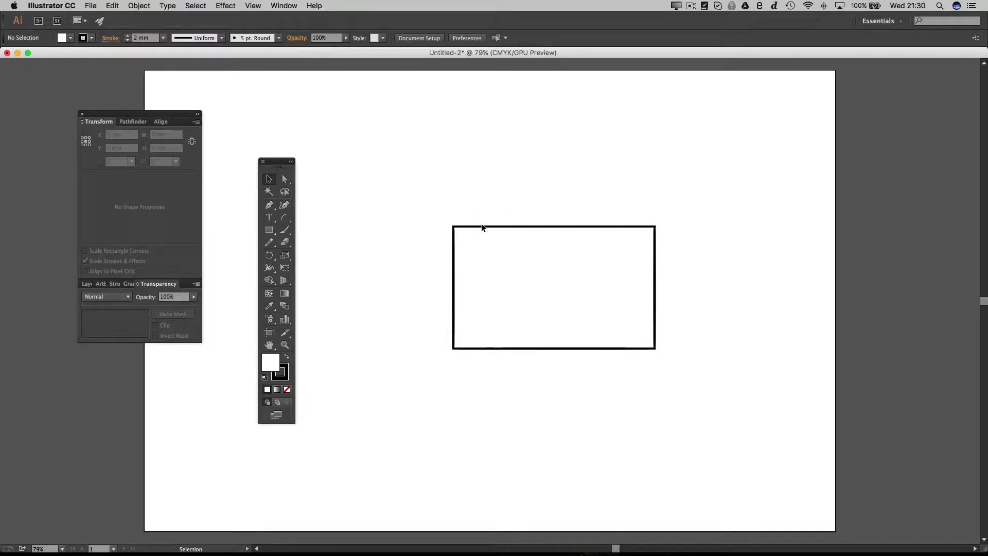
{"action": "left_click_drag", "start_coordinate": [482, 226], "coordinate": [532, 150]}
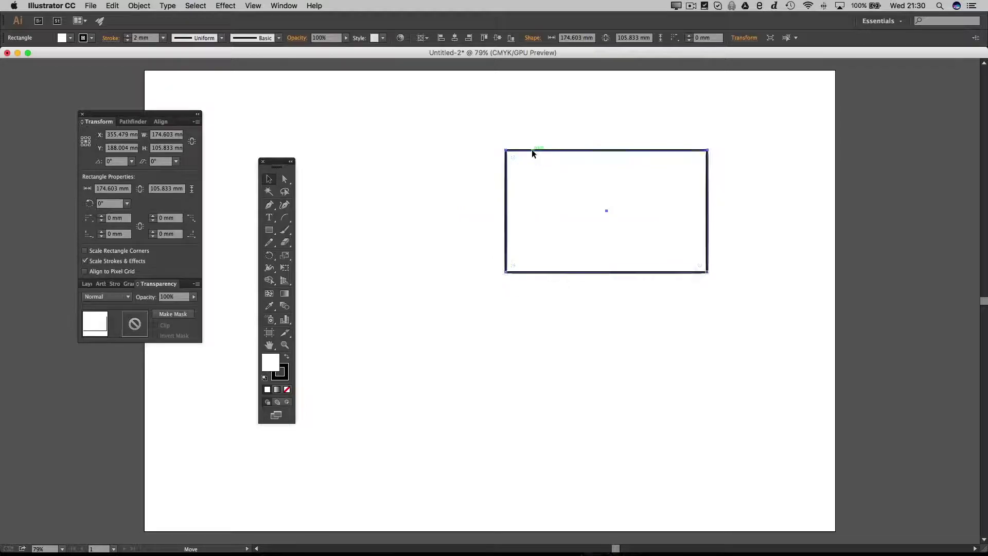
{"action": "left_click", "coordinate": [477, 217]}
{"action": "left_click_drag", "start_coordinate": [509, 191], "coordinate": [427, 268]}
{"action": "left_click", "coordinate": [487, 379]}
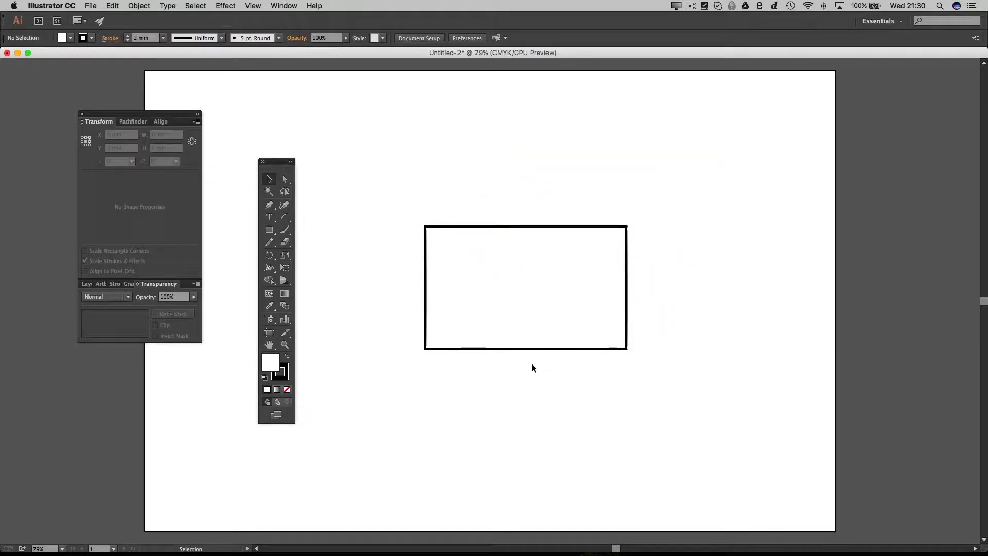
{"action": "left_click_drag", "start_coordinate": [571, 349], "coordinate": [560, 195]}
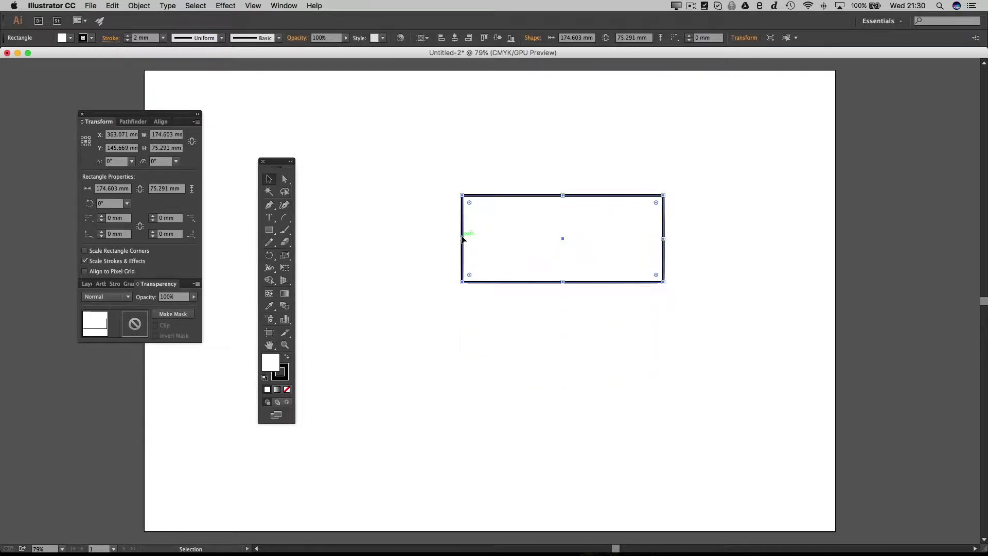
{"action": "left_click_drag", "start_coordinate": [463, 238], "coordinate": [556, 237]}
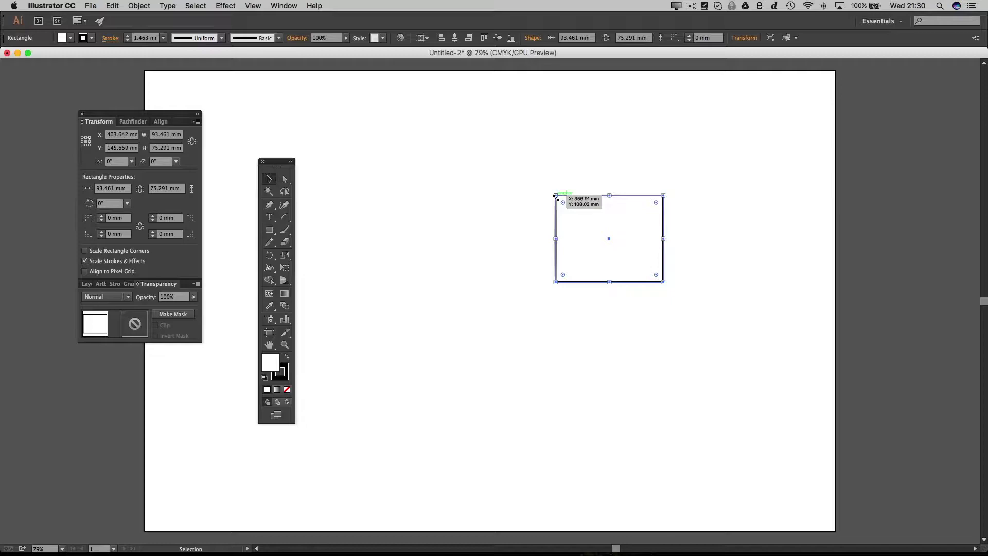
{"action": "left_click_drag", "start_coordinate": [556, 195], "coordinate": [445, 215]}
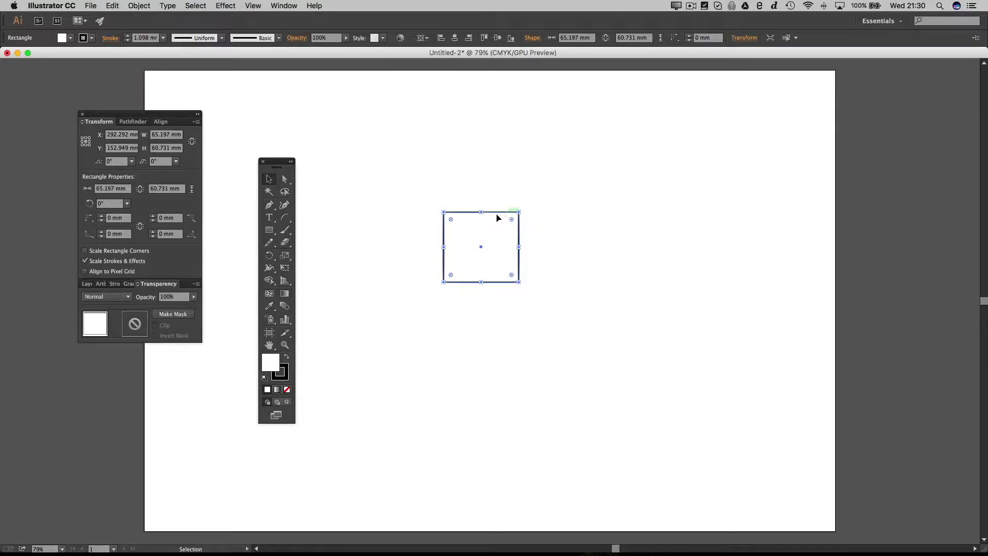
{"action": "left_click", "coordinate": [539, 245]}
{"action": "left_click", "coordinate": [284, 178]}
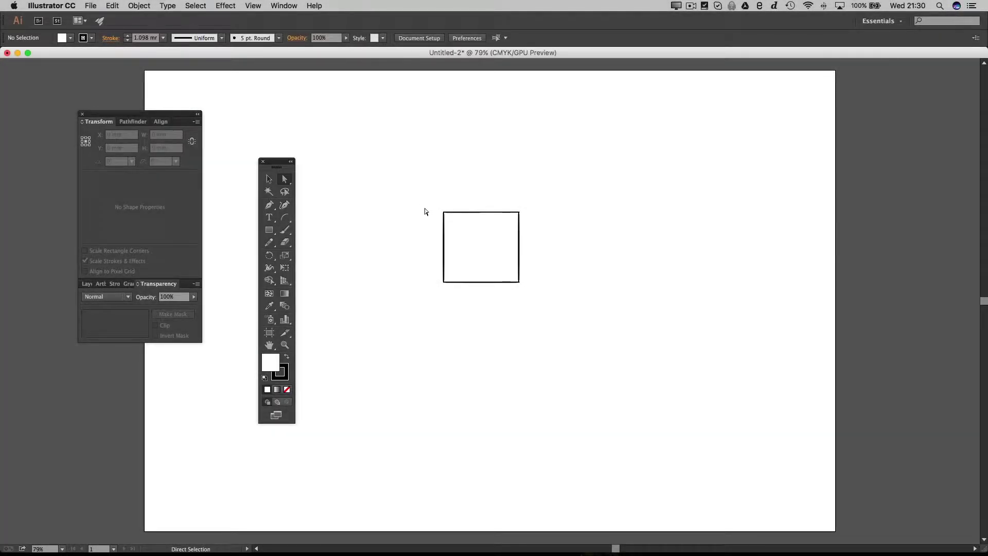
{"action": "left_click", "coordinate": [444, 212]}
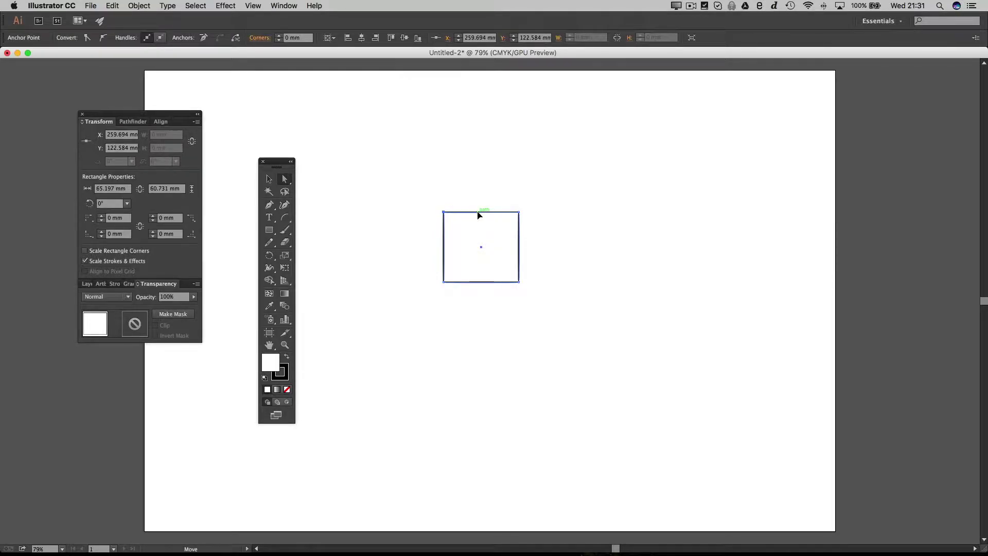
{"action": "left_click", "coordinate": [519, 230]}
{"action": "left_click", "coordinate": [520, 282]}
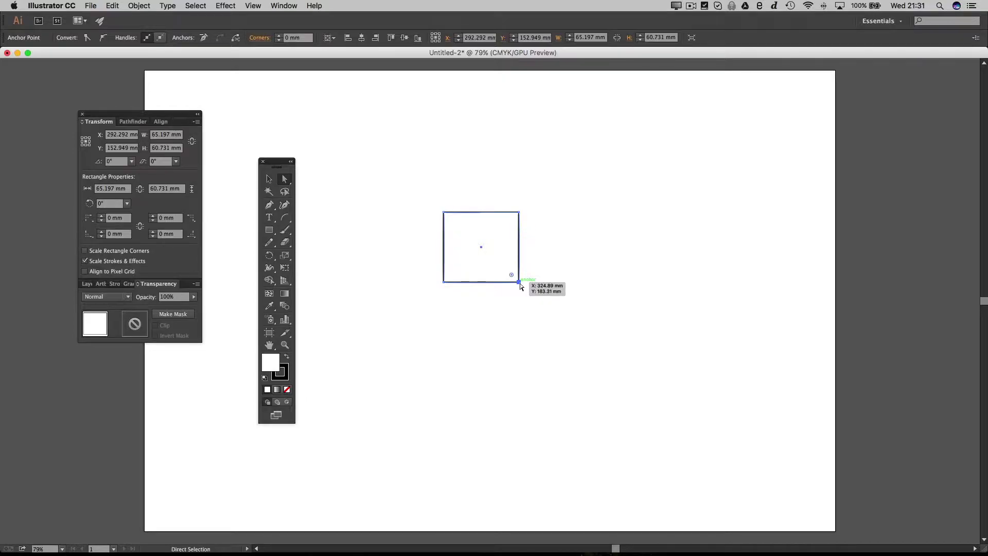
{"action": "key", "text": "Delete"}
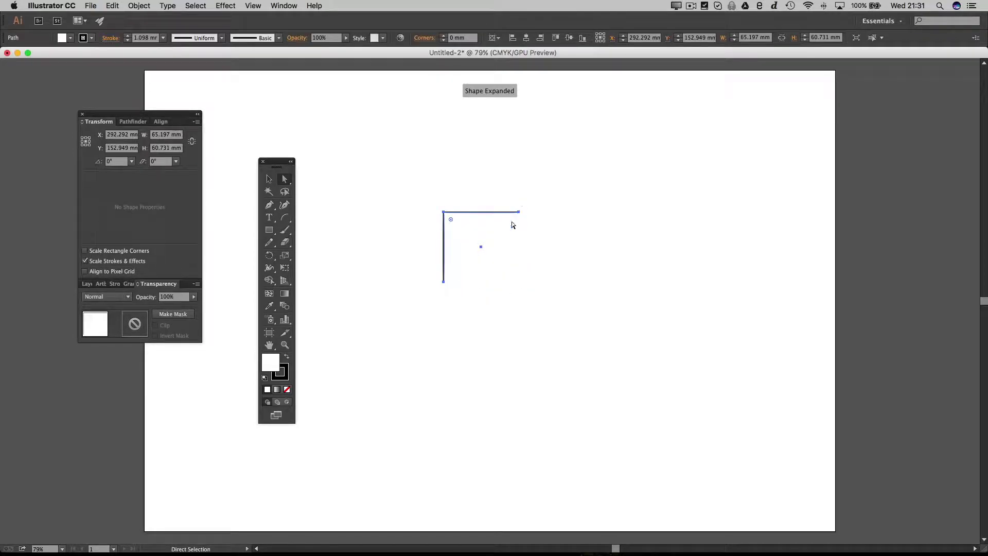
{"action": "key", "text": "super+z"}
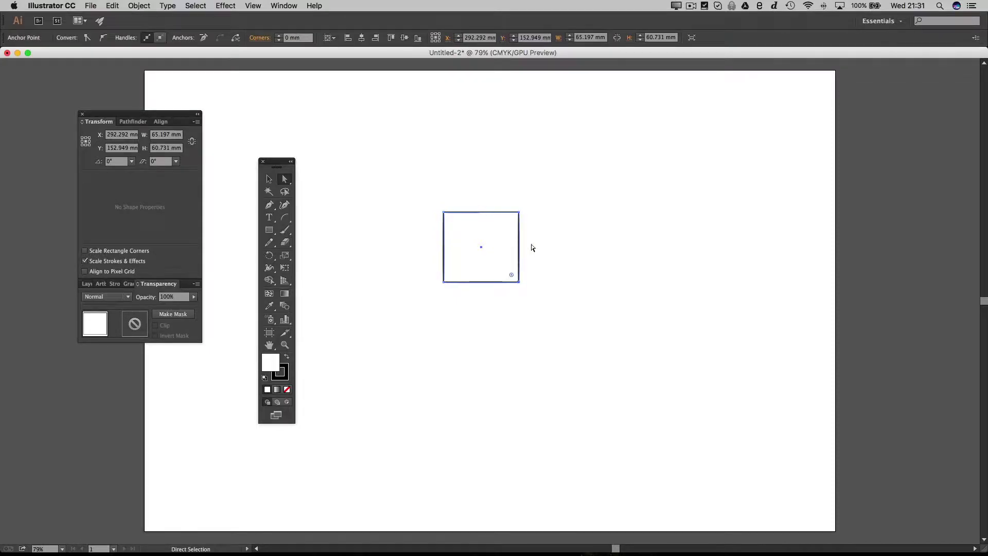
{"action": "left_click", "coordinate": [566, 243]}
{"action": "left_click", "coordinate": [519, 250]}
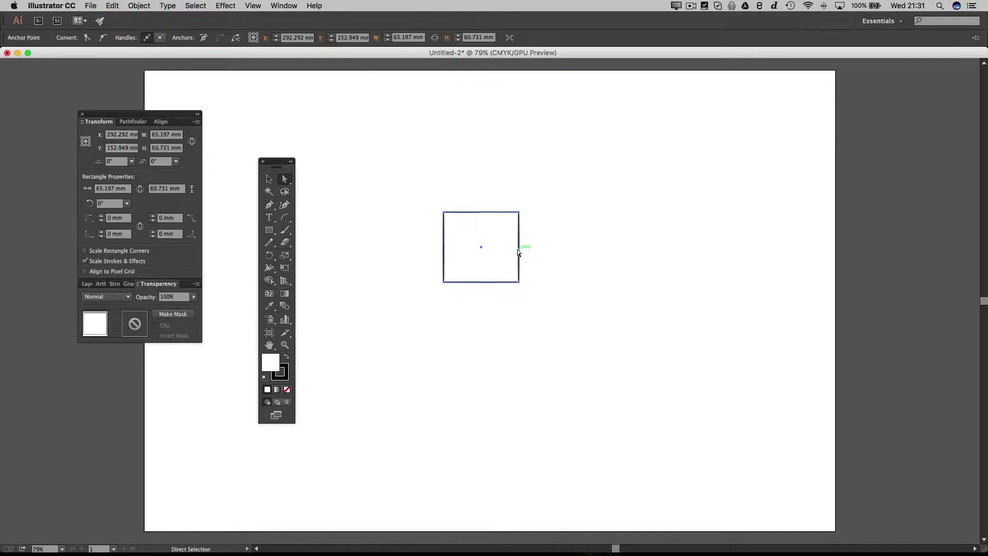
{"action": "key", "text": "Delete"}
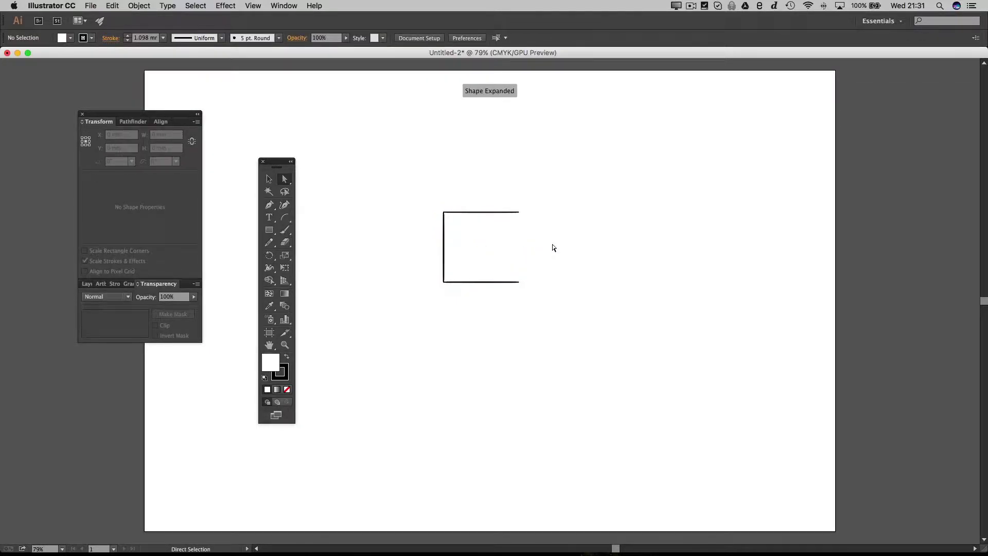
{"action": "key", "text": "ctrl+z"}
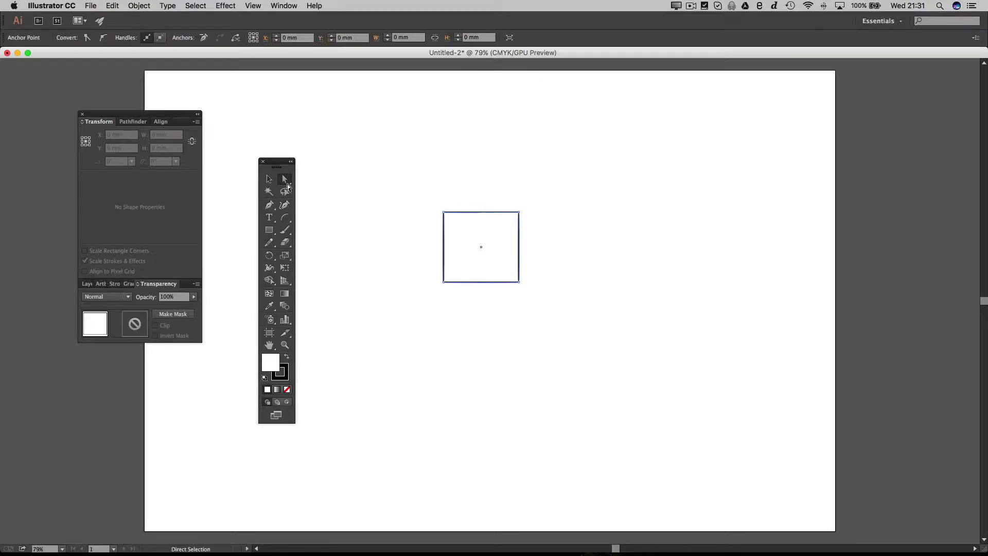
{"action": "left_click", "coordinate": [269, 178]}
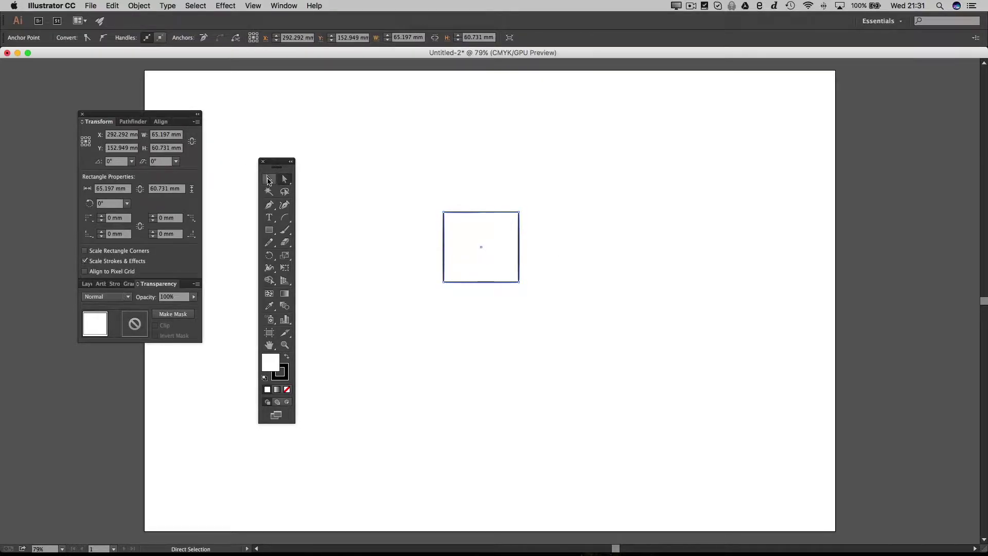
{"action": "left_click", "coordinate": [362, 179]}
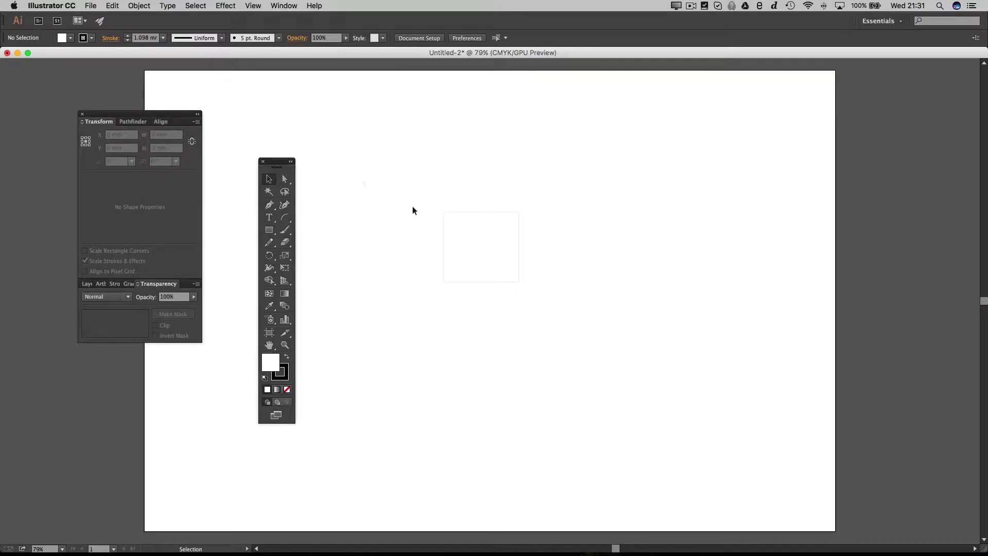
{"action": "left_click", "coordinate": [269, 205]}
{"action": "left_click", "coordinate": [412, 239]}
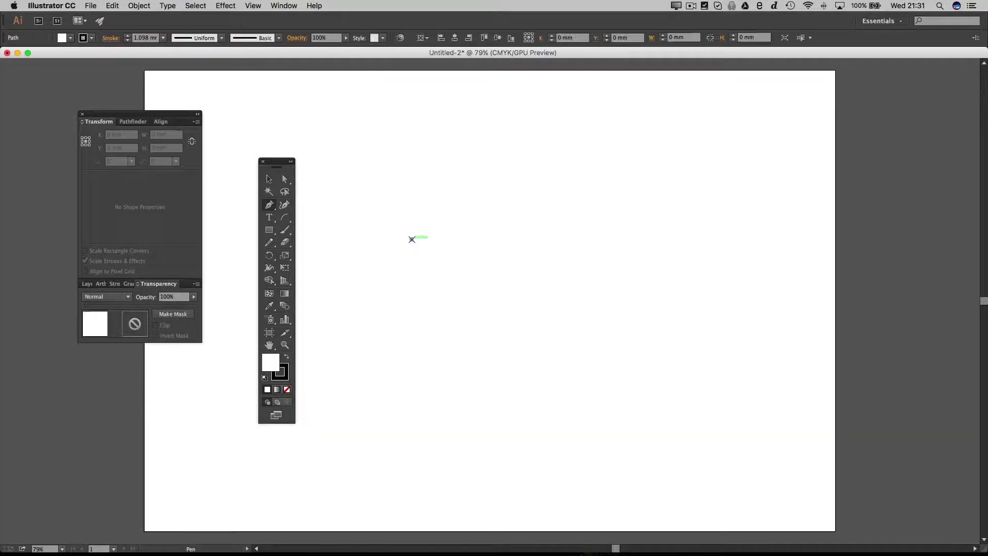
{"action": "left_click", "coordinate": [518, 142]}
{"action": "left_click", "coordinate": [631, 222]}
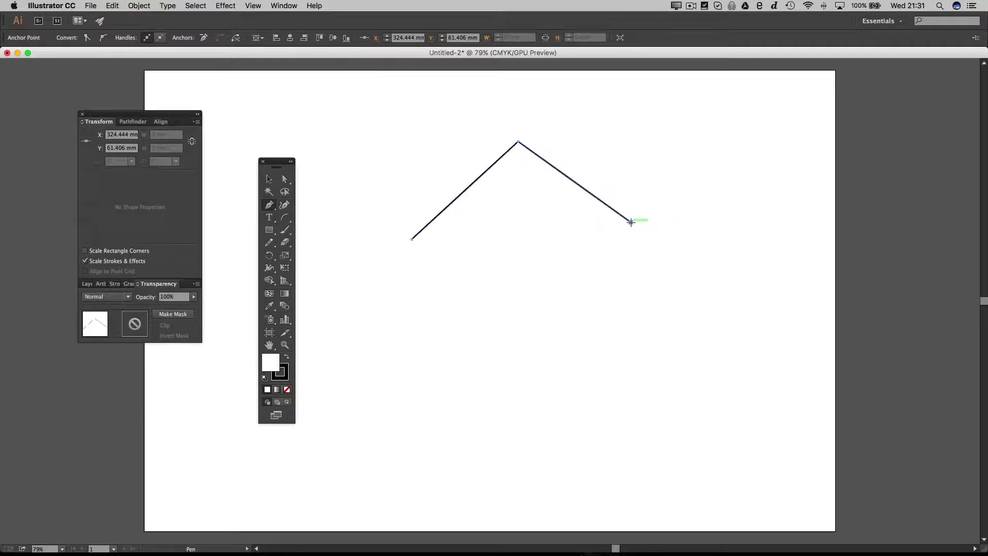
{"action": "left_click", "coordinate": [510, 394]}
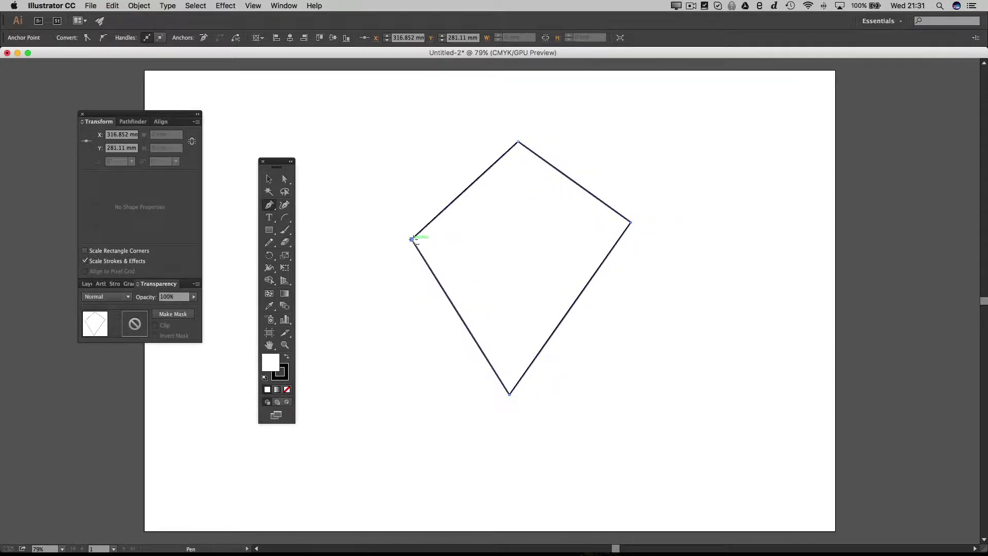
{"action": "left_click", "coordinate": [413, 239]}
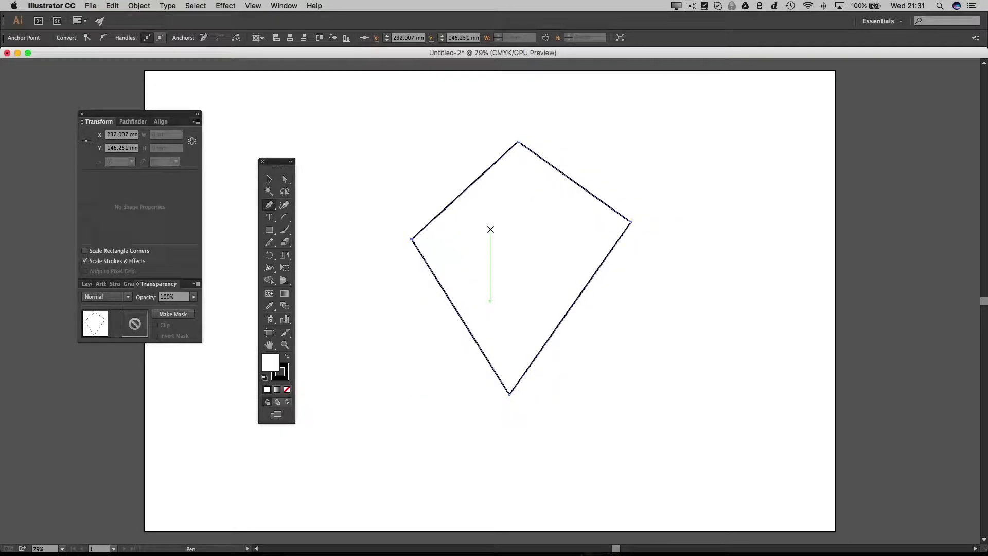
{"action": "key", "text": "super+z"}
{"action": "key", "text": "super+z"}
{"action": "key", "text": "super+z"}
{"action": "key", "text": "super+z"}
{"action": "key", "text": "super+z"}
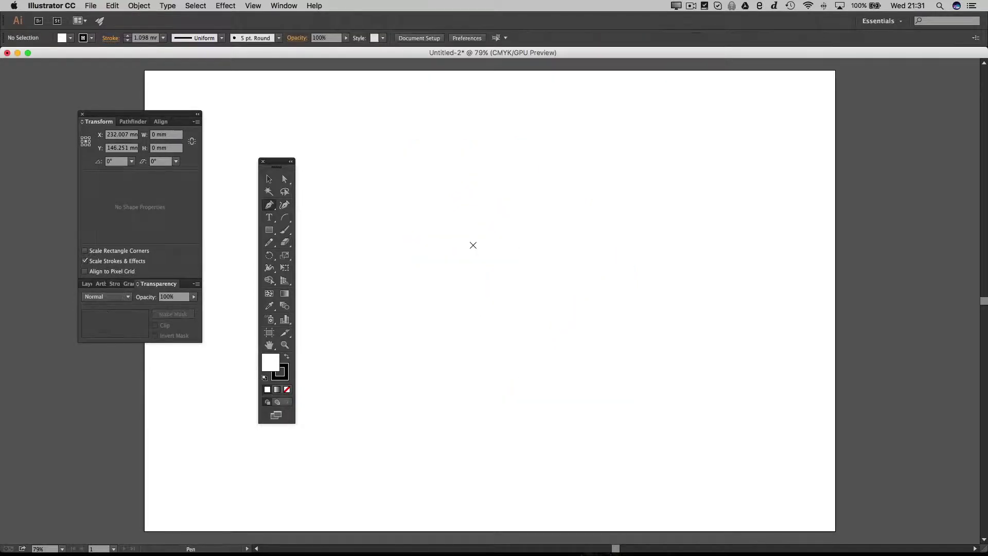
Draw a closed, smoothly curved four-anchor outline with the Pen tool, undoing the stray anchor
{"action": "left_click", "coordinate": [436, 244]}
{"action": "left_click_drag", "start_coordinate": [496, 154], "coordinate": [570, 169]}
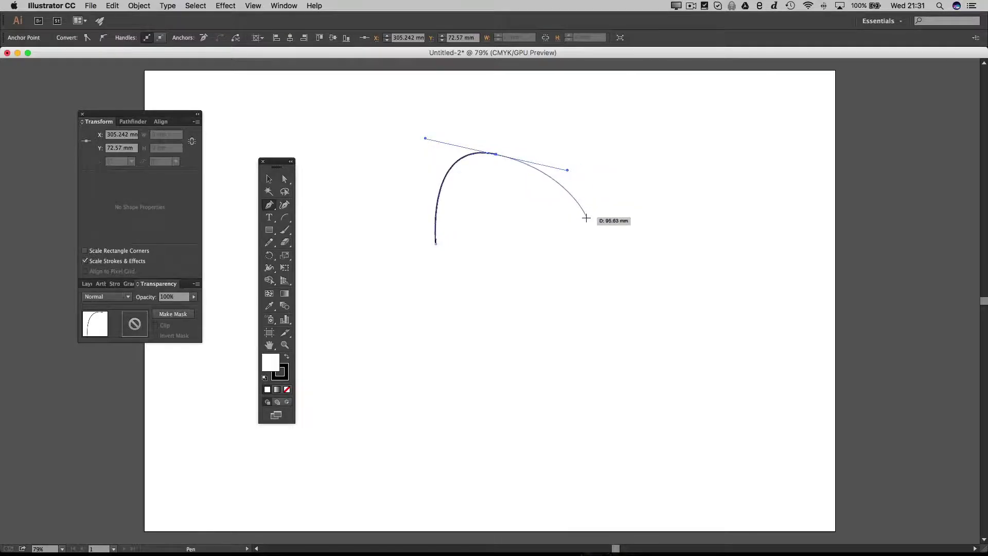
{"action": "left_click_drag", "start_coordinate": [585, 218], "coordinate": [562, 246]}
{"action": "left_click_drag", "start_coordinate": [508, 329], "coordinate": [453, 291]}
{"action": "left_click_drag", "start_coordinate": [436, 244], "coordinate": [425, 137]}
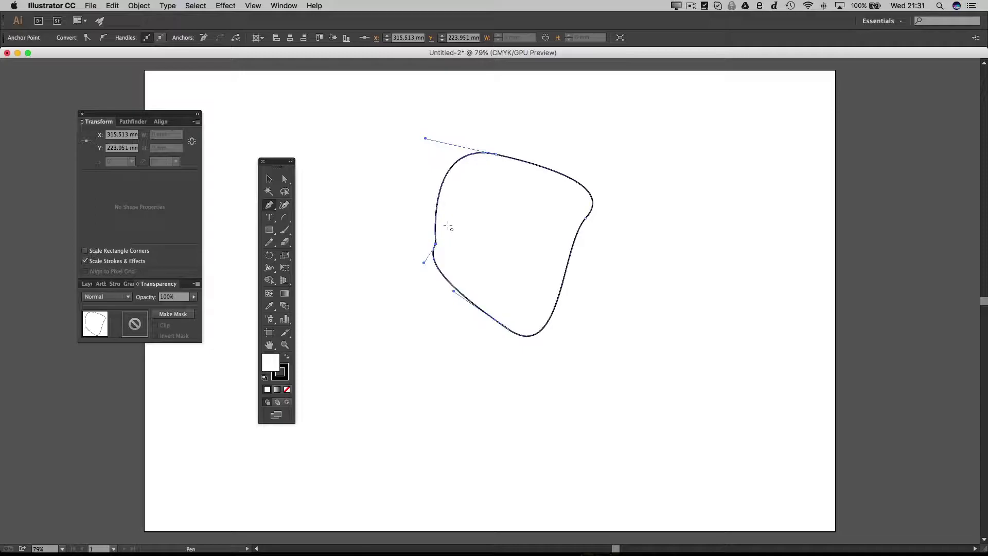
{"action": "left_click", "coordinate": [375, 226]}
{"action": "key", "text": "super+z"}
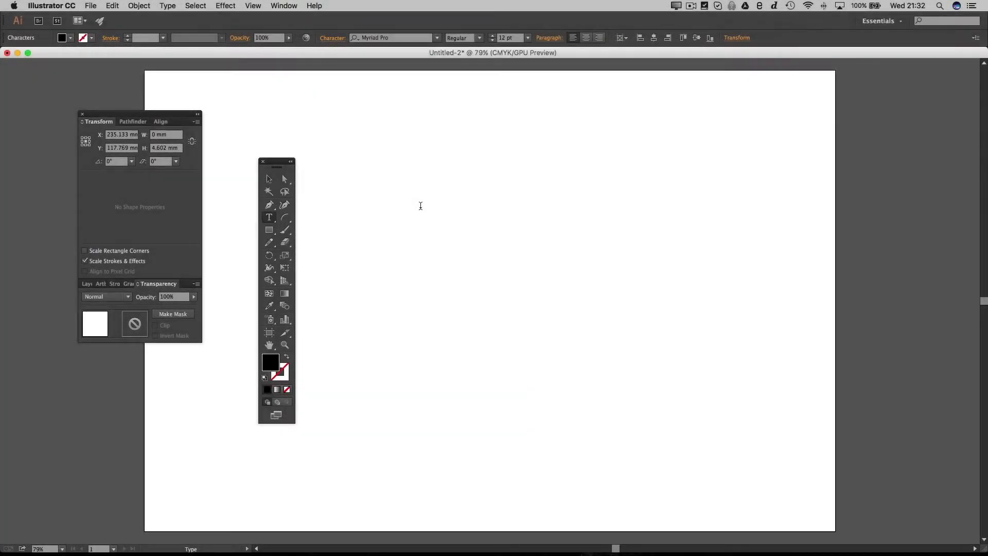
Type LASERCUTTING and enlarge it to about 70.83 pt by dragging its corner
{"action": "type", "text": "LASERCUTTING"}
{"action": "left_click", "coordinate": [269, 178]}
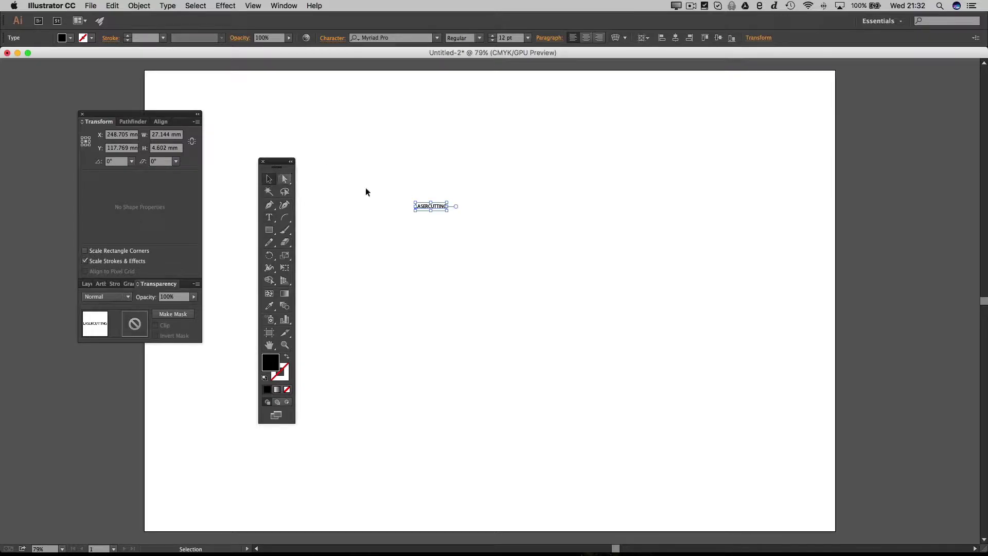
{"action": "left_click_drag", "start_coordinate": [447, 209], "coordinate": [597, 301]}
{"action": "left_click", "coordinate": [265, 221]}
{"action": "left_click", "coordinate": [485, 222]}
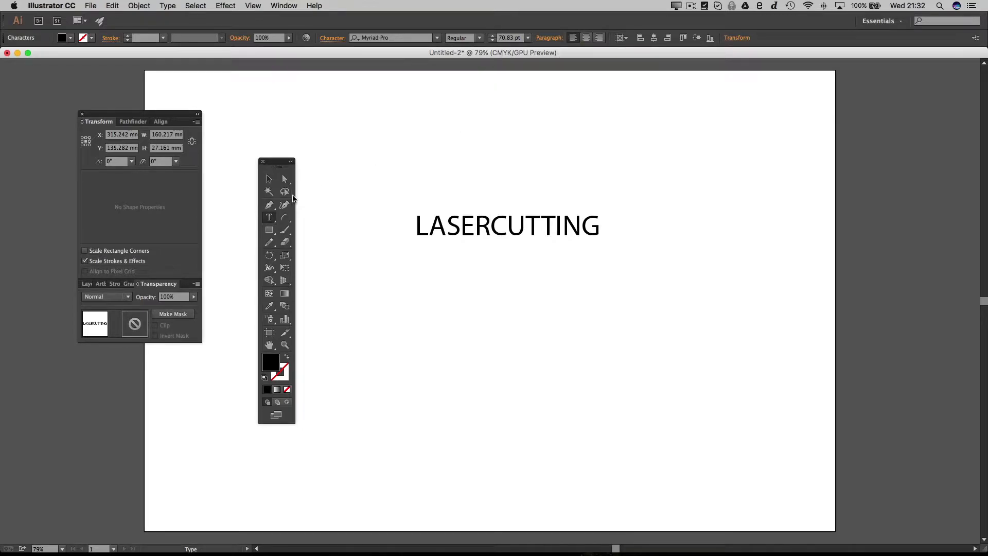
{"action": "left_click", "coordinate": [269, 179]}
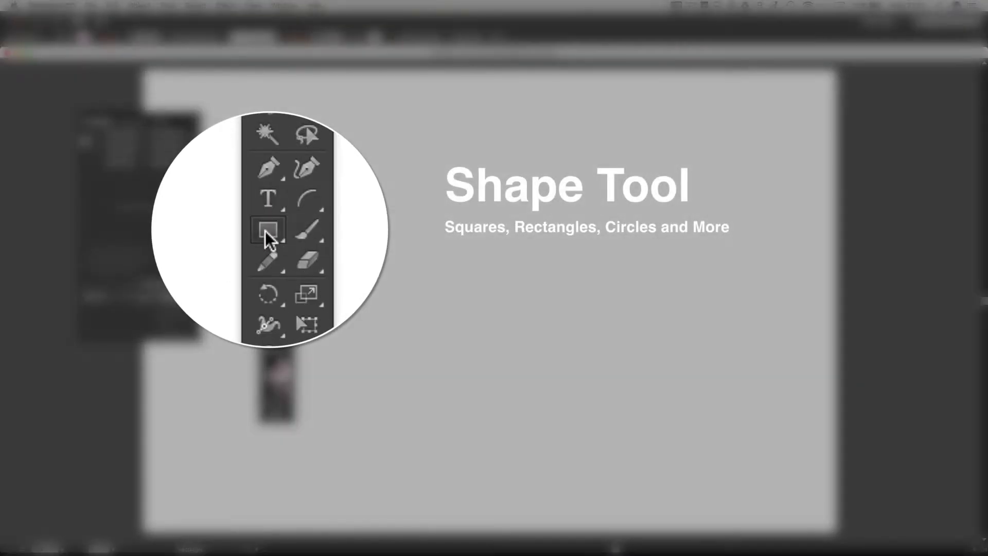
Draw a black rectangle, a square above it and an ellipse at lower right
{"action": "left_click", "coordinate": [269, 229]}
{"action": "mouse_move", "coordinate": [400, 220]}
{"action": "left_mouse_down"}
{"action": "mouse_move", "coordinate": [591, 309]}
{"action": "mouse_move", "coordinate": [609, 332]}
{"action": "left_mouse_up"}
{"action": "left_click_drag", "start_coordinate": [481, 130], "coordinate": [611, 188]}
{"action": "left_click_drag", "start_coordinate": [266, 230], "coordinate": [665, 464]}
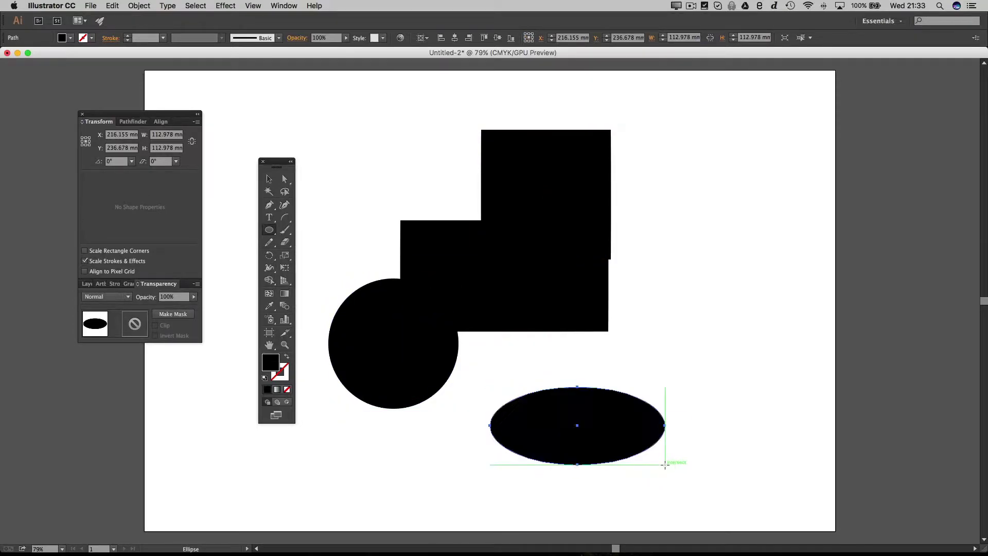
Move the square to the top left and the wide rectangle to the upper right
{"action": "left_click", "coordinate": [267, 179]}
{"action": "left_click_drag", "start_coordinate": [494, 155], "coordinate": [358, 108]}
{"action": "left_click_drag", "start_coordinate": [493, 231], "coordinate": [614, 181]}
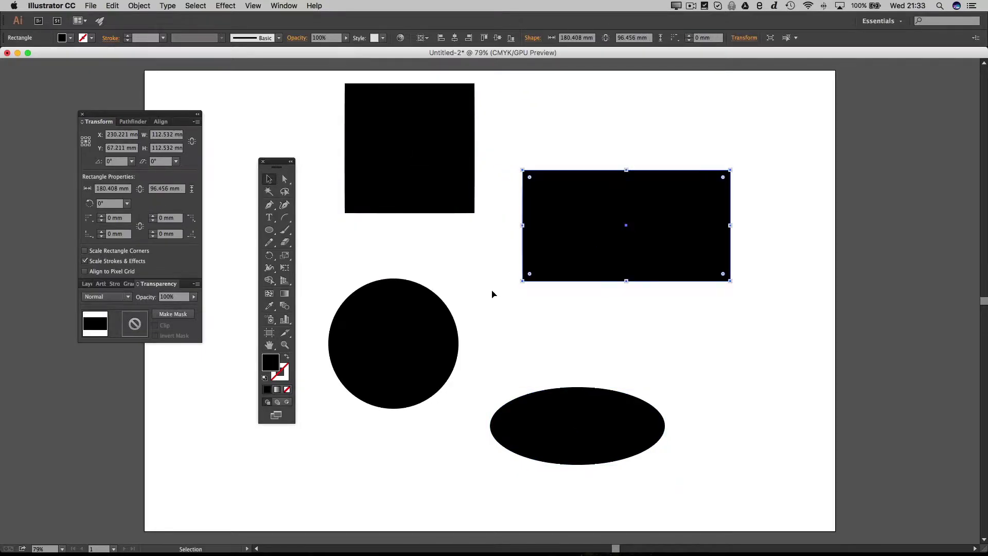
{"action": "left_click", "coordinate": [478, 302]}
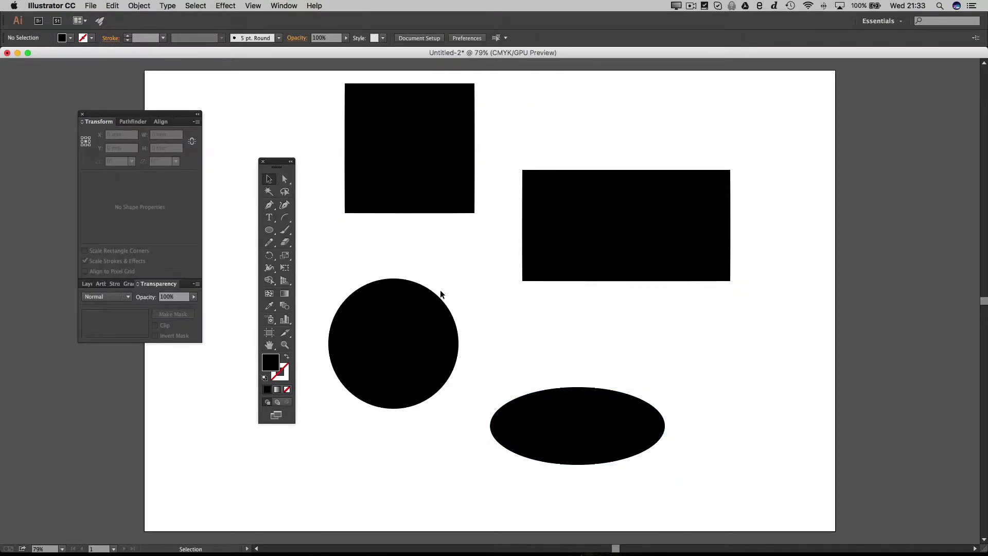
Open the Ellipse sizing dialog from the shape tools and cancel it without drawing
{"action": "left_click", "coordinate": [269, 230]}
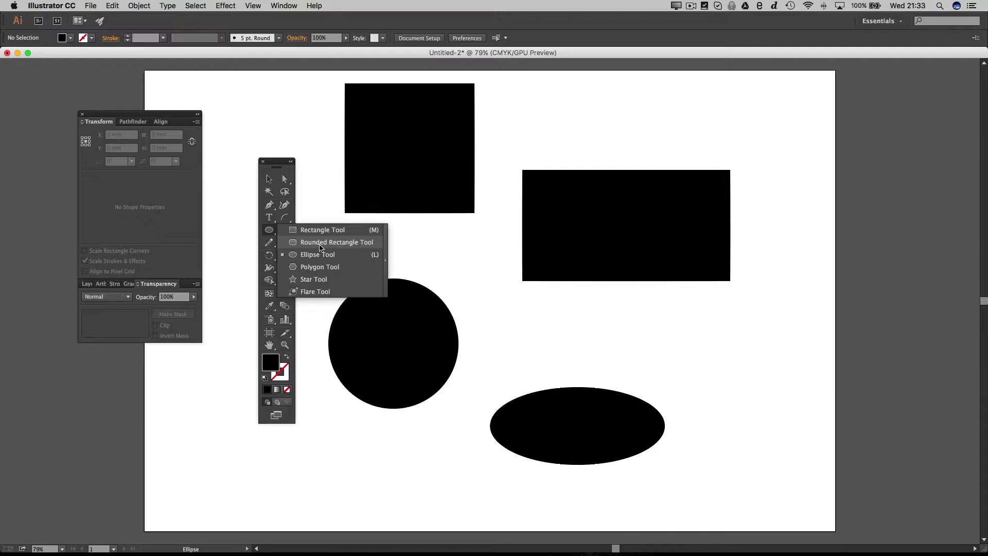
{"action": "left_click", "coordinate": [314, 225]}
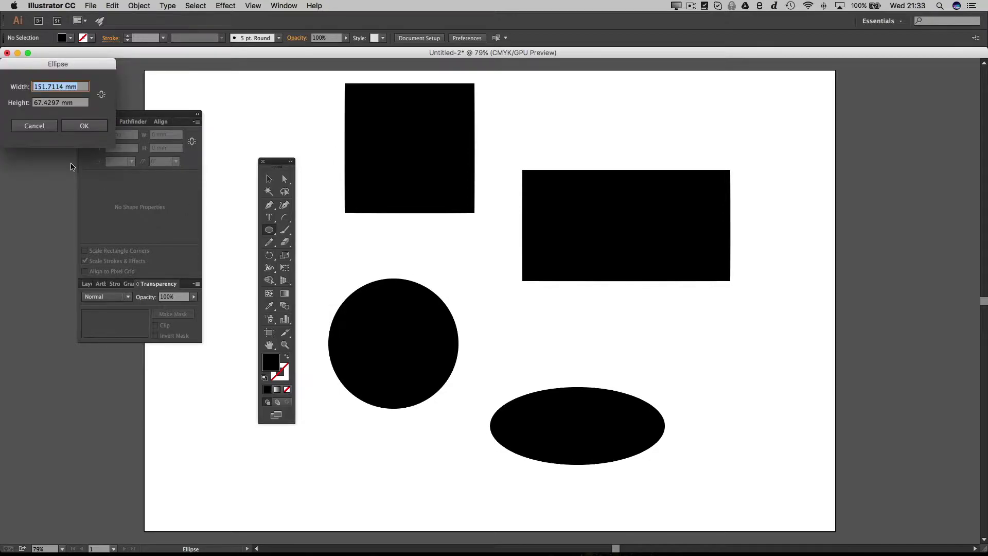
{"action": "left_click", "coordinate": [34, 125]}
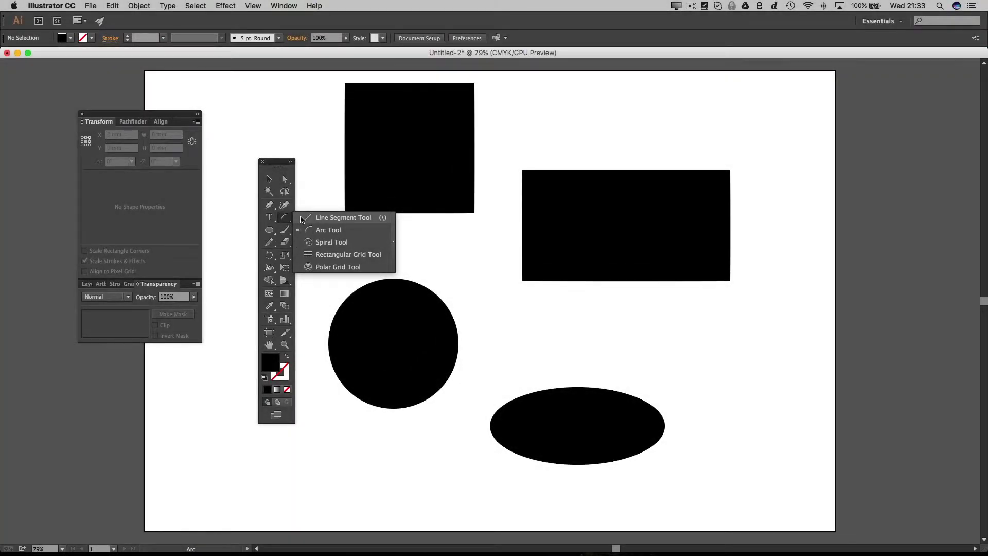
Draw a horizontal line segment between the square and the circle
{"action": "left_click", "coordinate": [340, 218]}
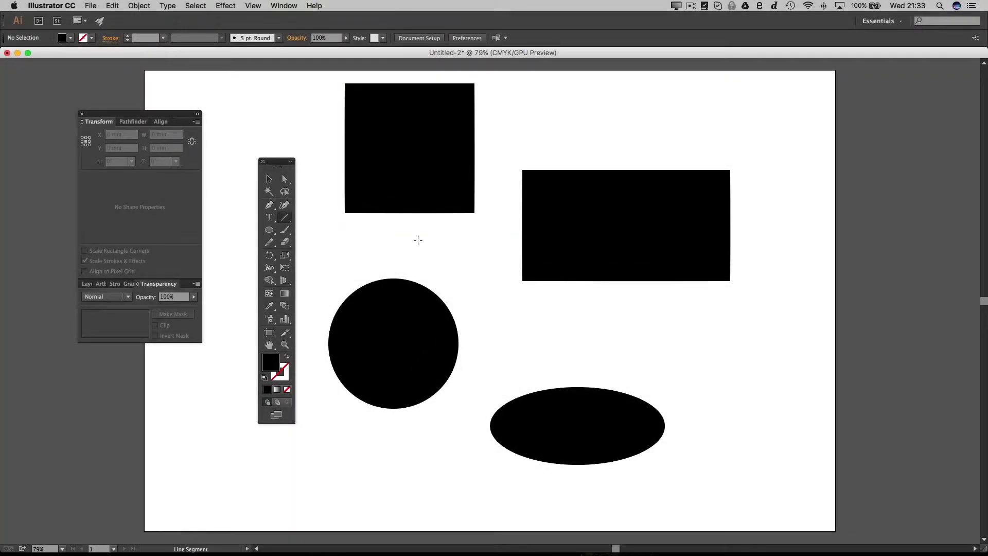
{"action": "left_click_drag", "start_coordinate": [338, 256], "coordinate": [482, 256]}
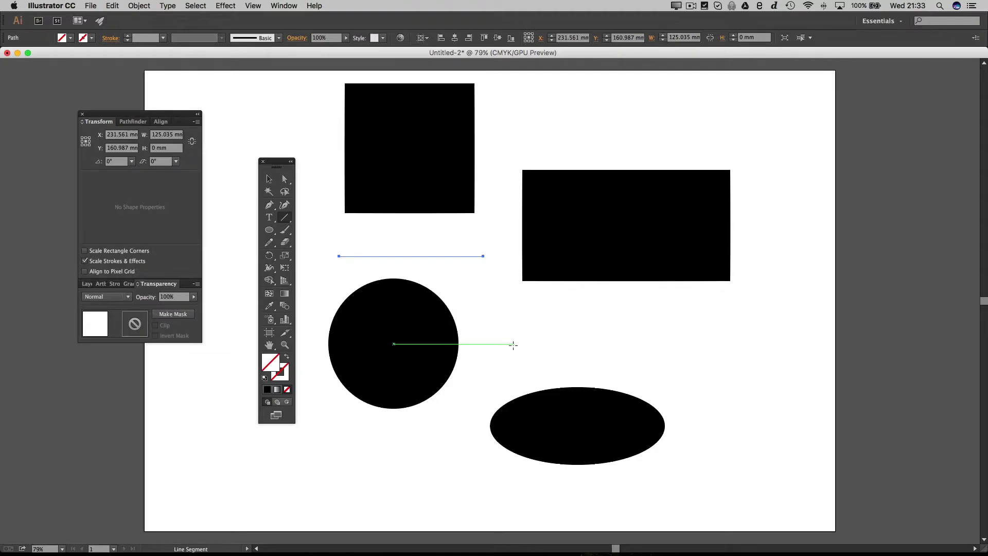
{"action": "left_click", "coordinate": [276, 180]}
{"action": "left_click", "coordinate": [317, 192]}
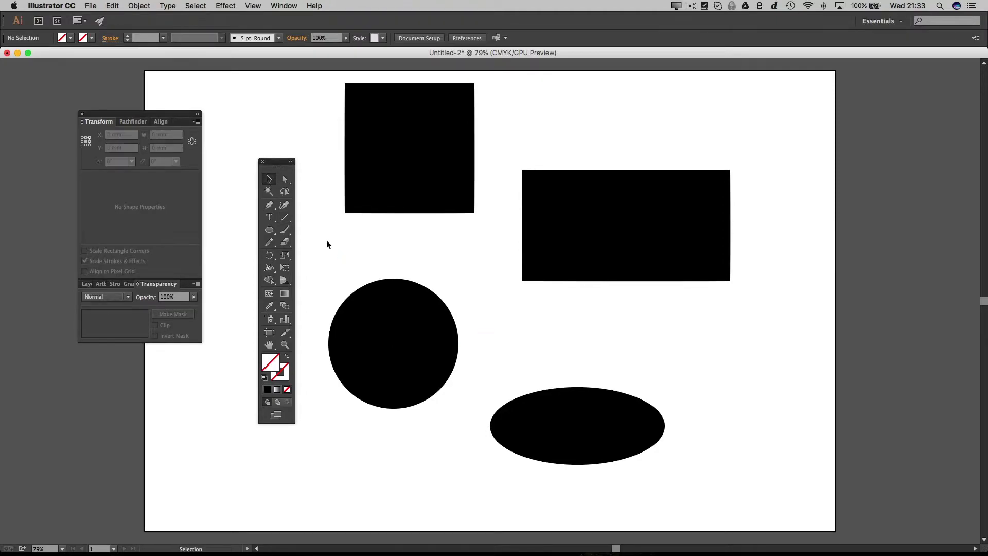
Give the line a black 2 mm stroke, then deselect it
{"action": "left_click", "coordinate": [381, 256]}
{"action": "left_click", "coordinate": [350, 240]}
{"action": "left_click_drag", "start_coordinate": [368, 266], "coordinate": [368, 265]}
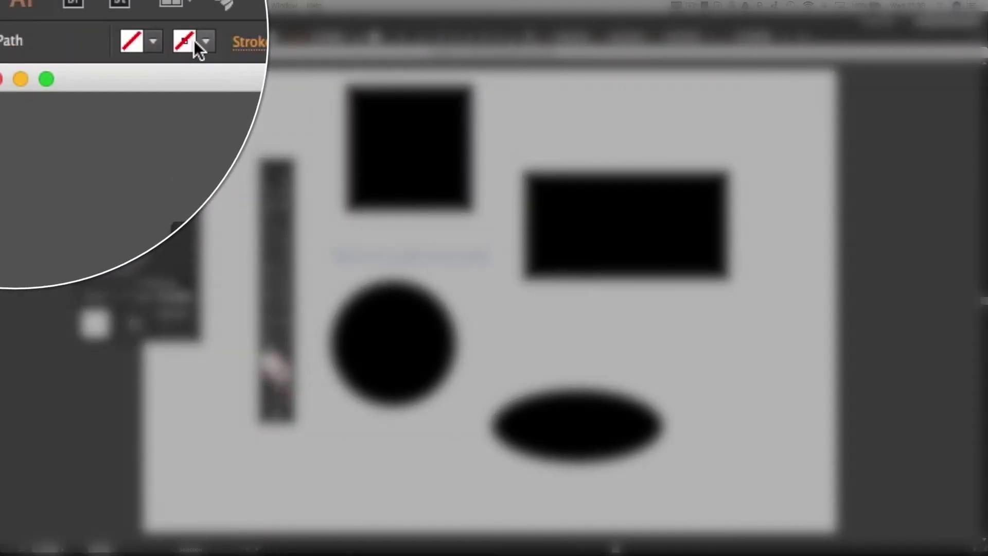
{"action": "left_click", "coordinate": [196, 42]}
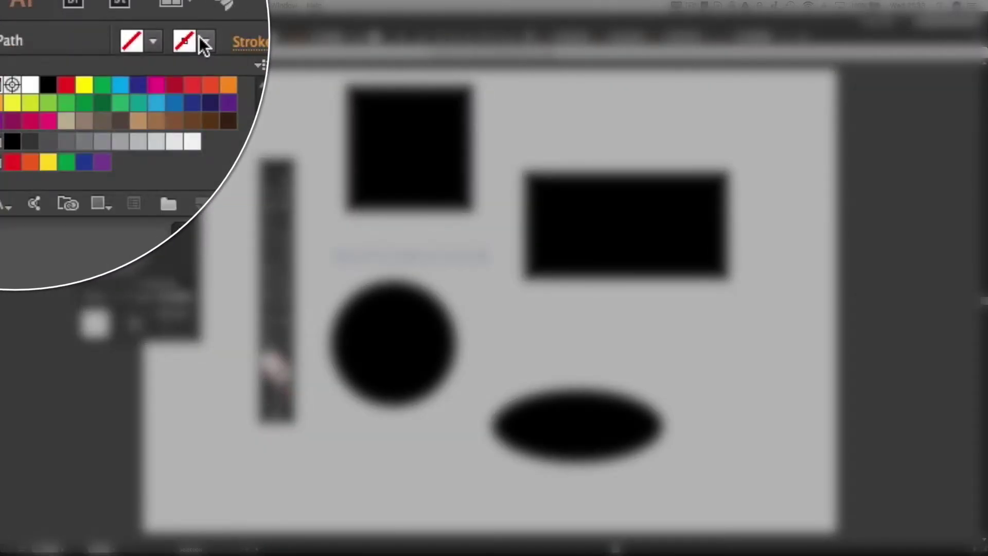
{"action": "left_click", "coordinate": [49, 90]}
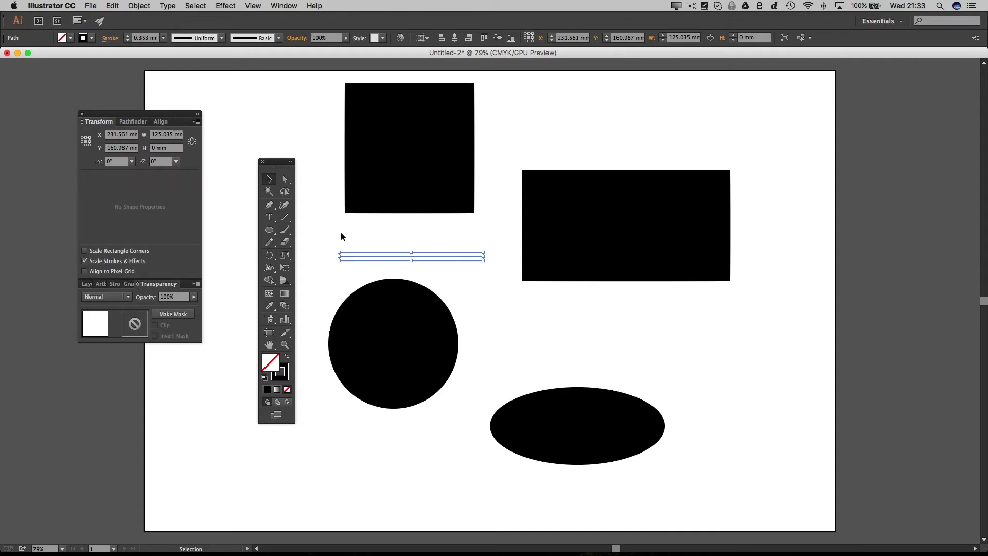
{"action": "left_click", "coordinate": [126, 35]}
{"action": "left_click", "coordinate": [127, 36]}
{"action": "left_click", "coordinate": [319, 213]}
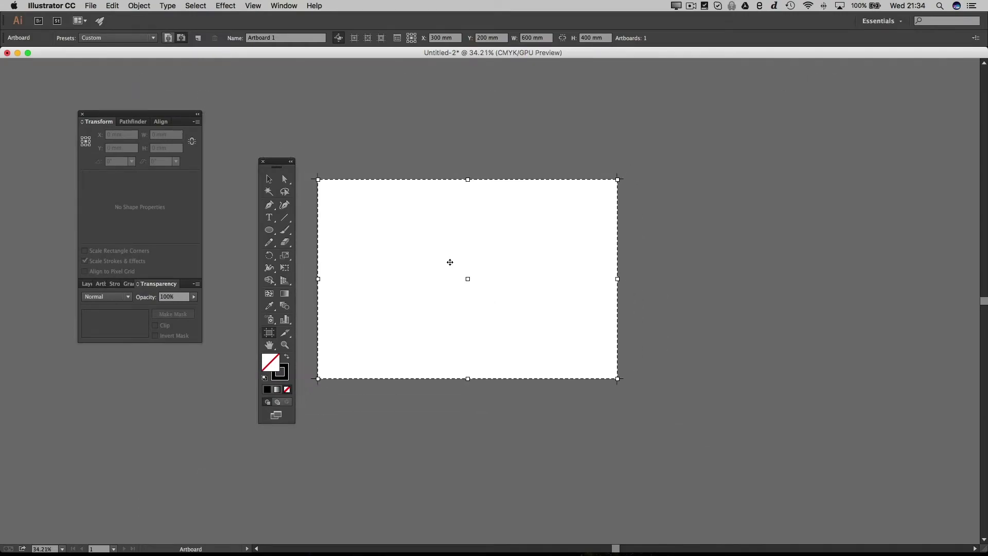
{"action": "scroll", "coordinate": [450, 262], "scroll_direction": "down", "scroll_amount": 5}
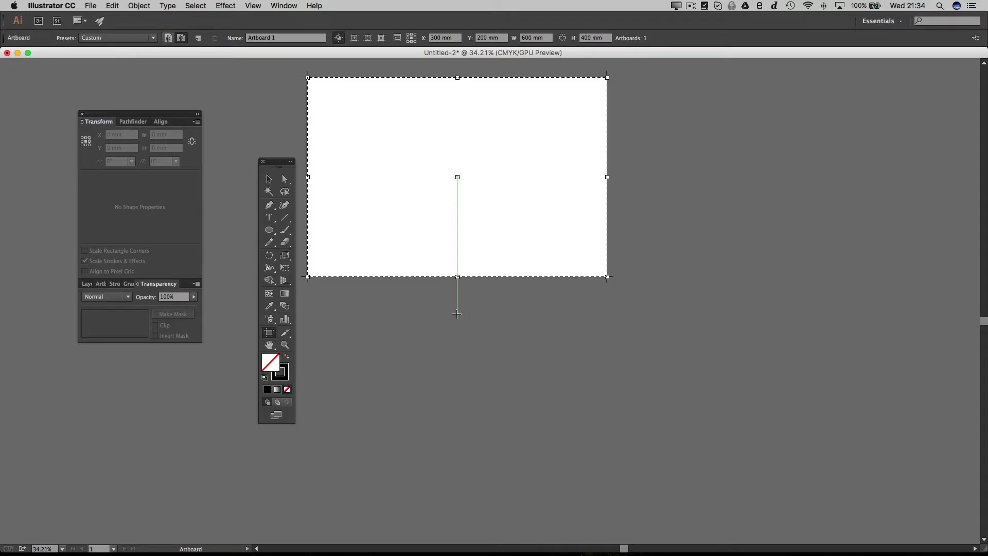
Add a second 600 × 400 mm artboard directly below the first and fit it in the window
{"action": "left_click", "coordinate": [197, 38]}
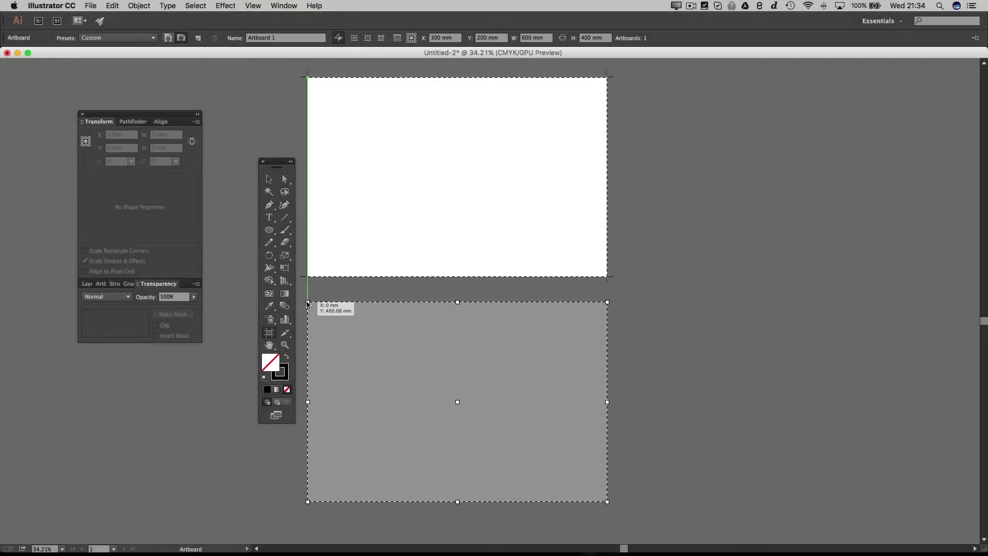
{"action": "left_click", "coordinate": [308, 304]}
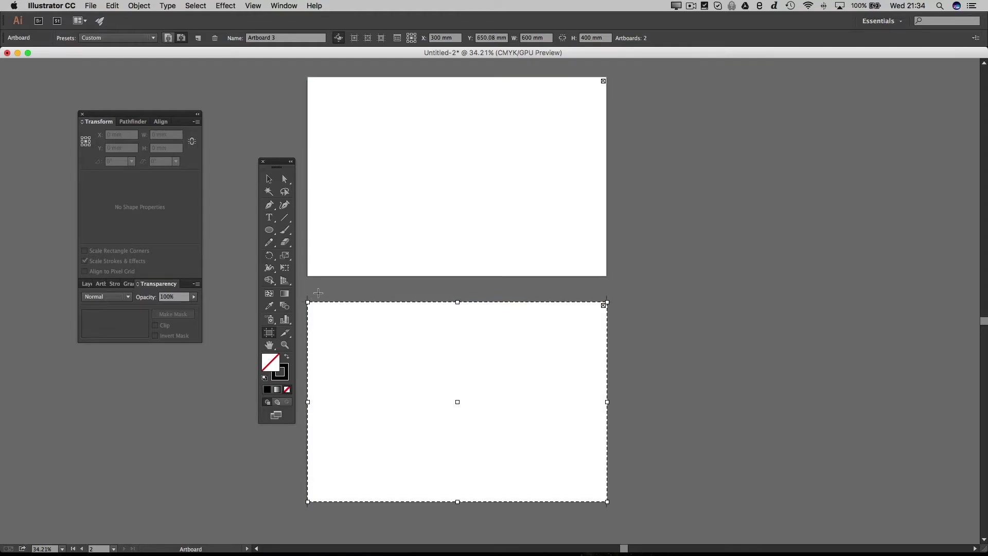
{"action": "left_click", "coordinate": [269, 180]}
{"action": "key", "text": "super+0"}
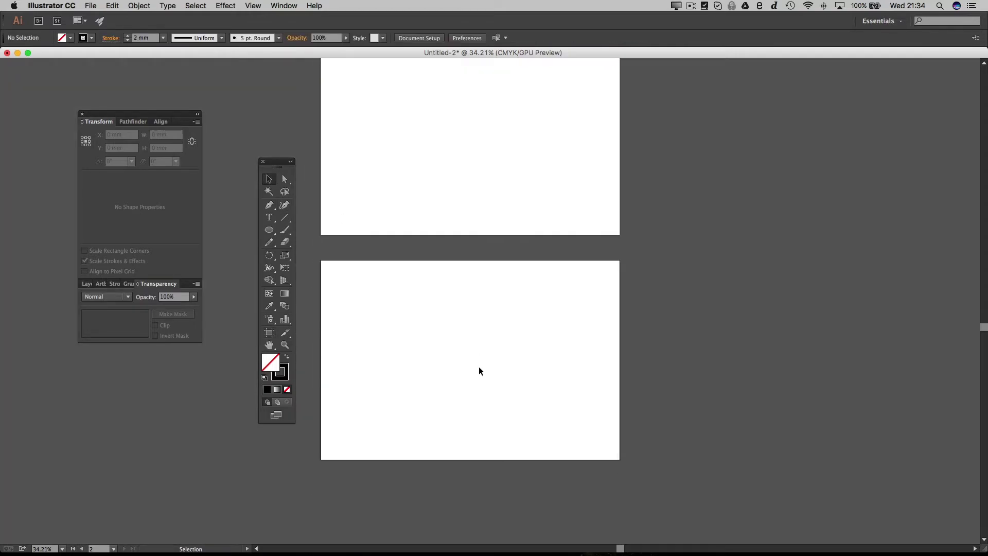
{"action": "key", "text": "super+0"}
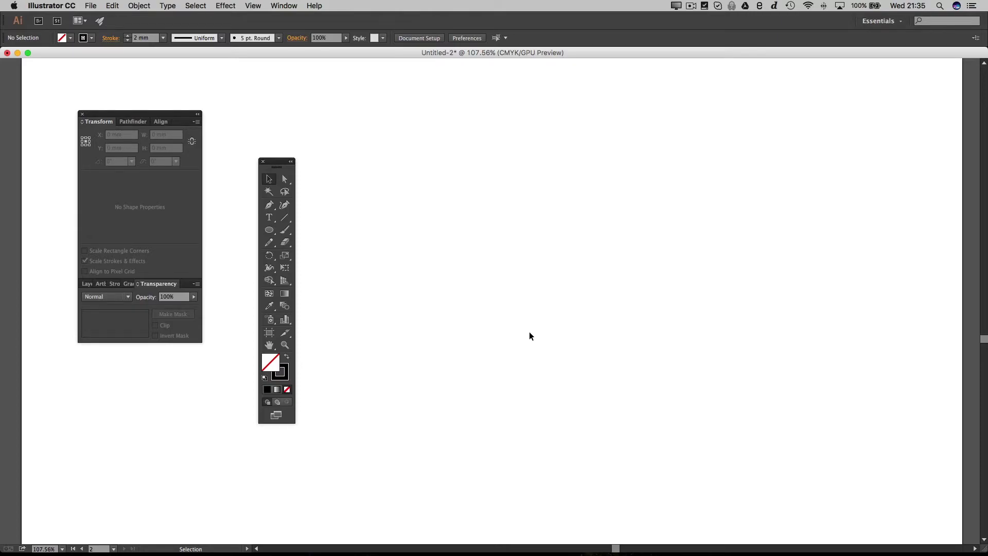
Zoom out and back in, then fit the second artboard on screen from the zoom menu
{"action": "key", "text": "super+minus"}
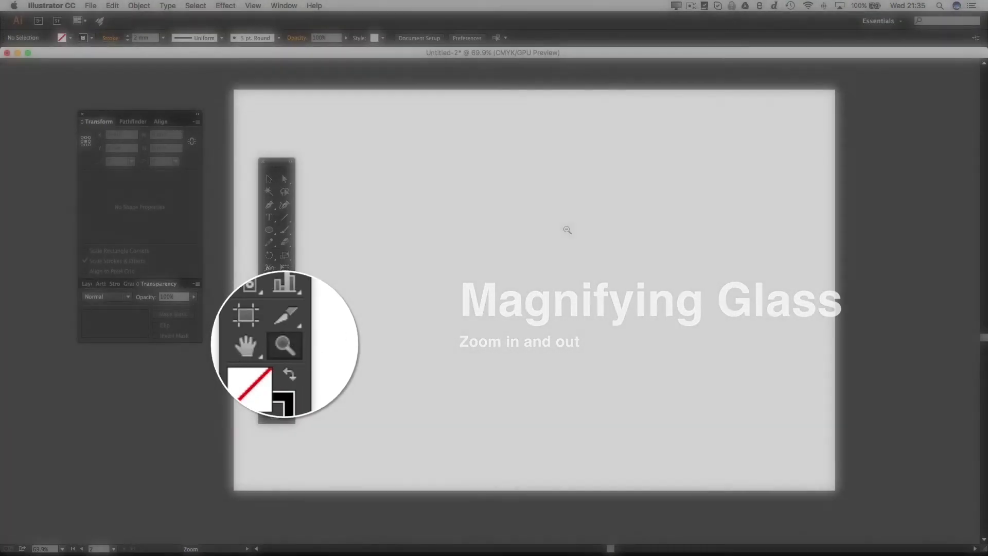
{"action": "left_click_drag", "start_coordinate": [568, 228], "coordinate": [610, 181]}
{"action": "scroll", "coordinate": [610, 181], "scroll_direction": "up", "scroll_amount": 3}
{"action": "scroll", "coordinate": [610, 181], "scroll_direction": "right", "scroll_amount": 1}
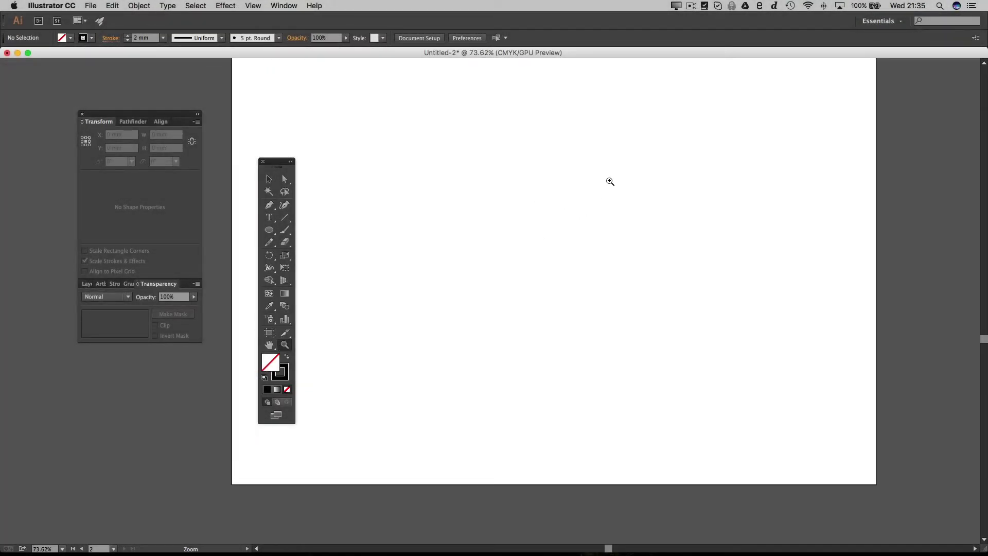
{"action": "left_click", "coordinate": [268, 179]}
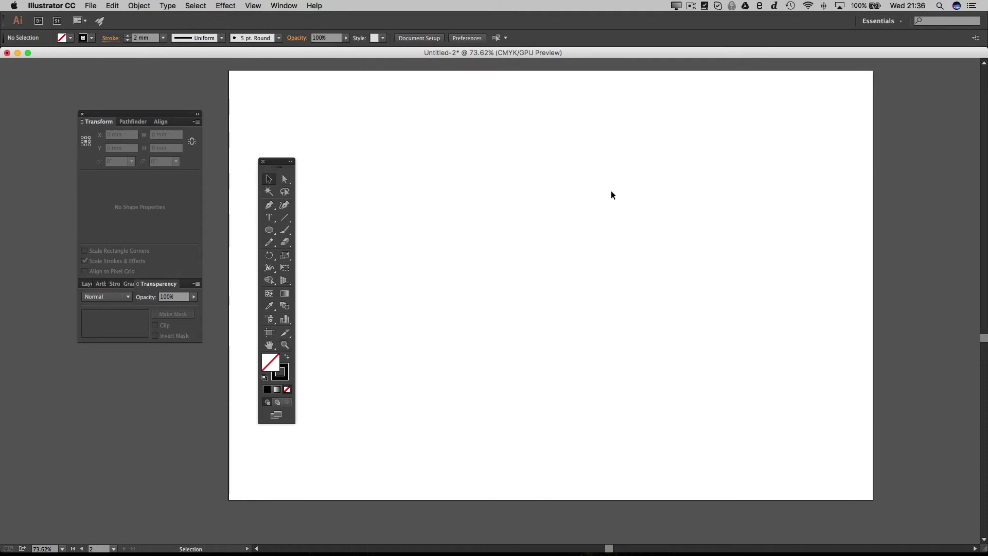
{"action": "scroll", "coordinate": [611, 195], "scroll_direction": "up", "scroll_amount": 1}
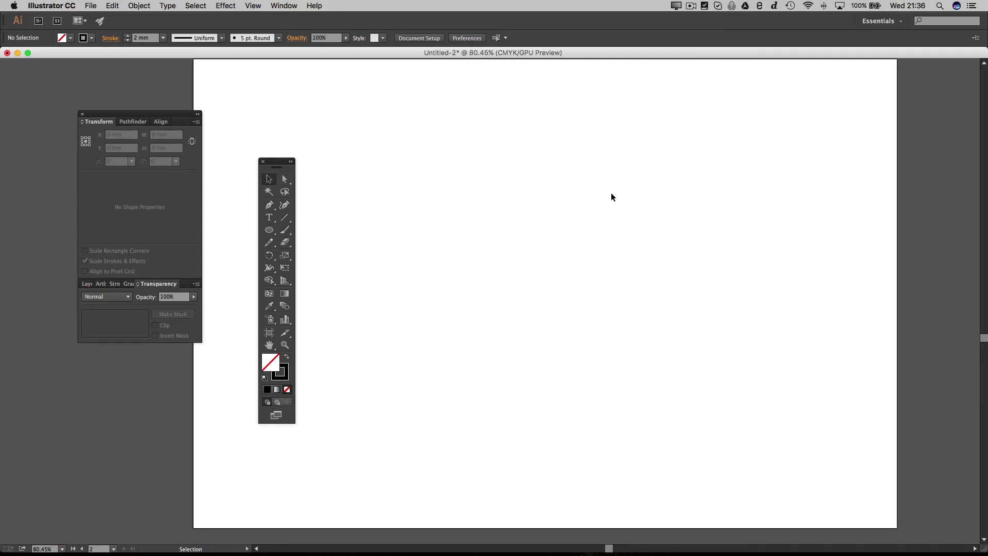
{"action": "left_click", "coordinate": [63, 550]}
{"action": "left_click", "coordinate": [64, 539]}
{"action": "left_click", "coordinate": [63, 550]}
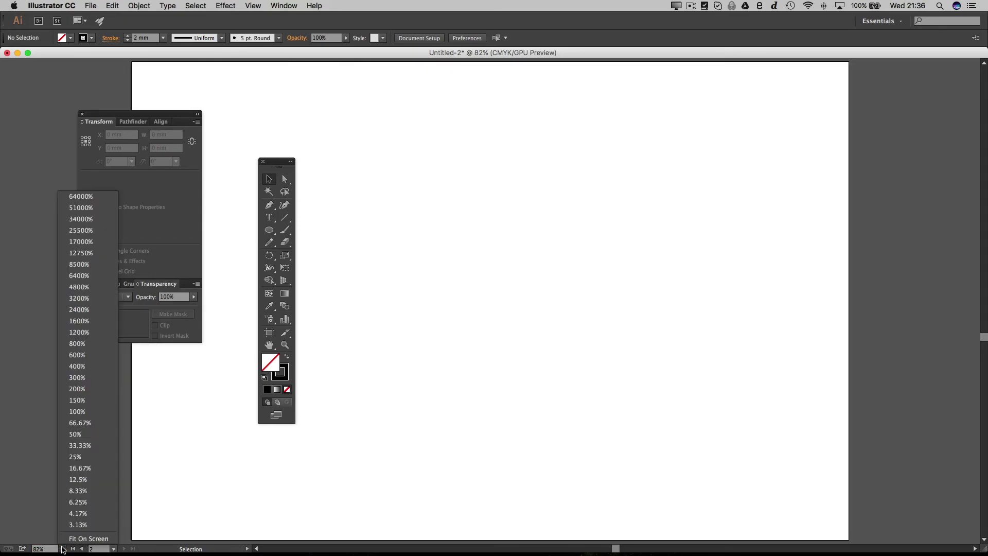
{"action": "left_click", "coordinate": [75, 540]}
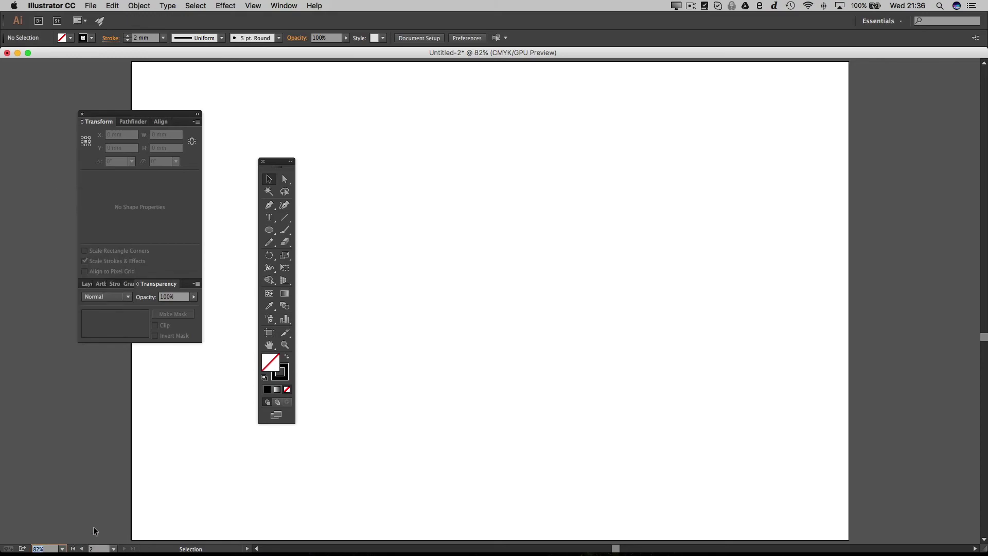